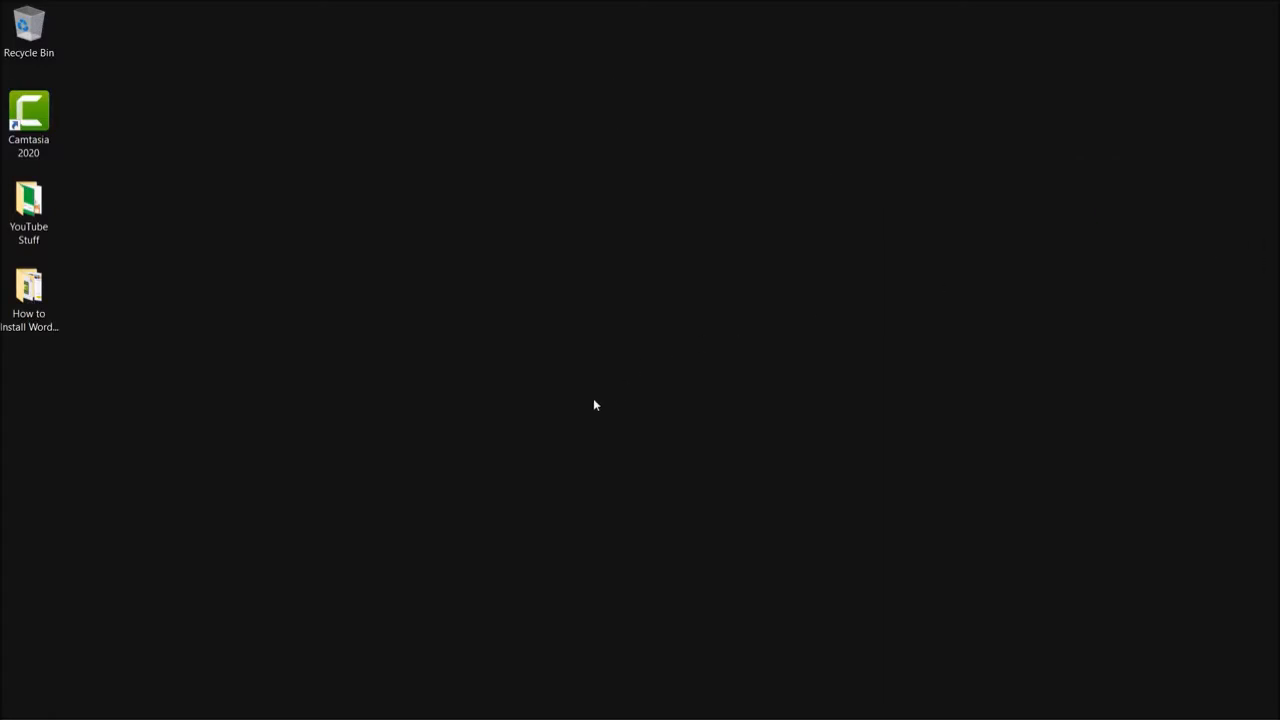
Step: Restore the Chrome window showing HostGator's 'Web Hosting' page from the taskbar
{"action": "mouse_move", "coordinate": [368, 716]}
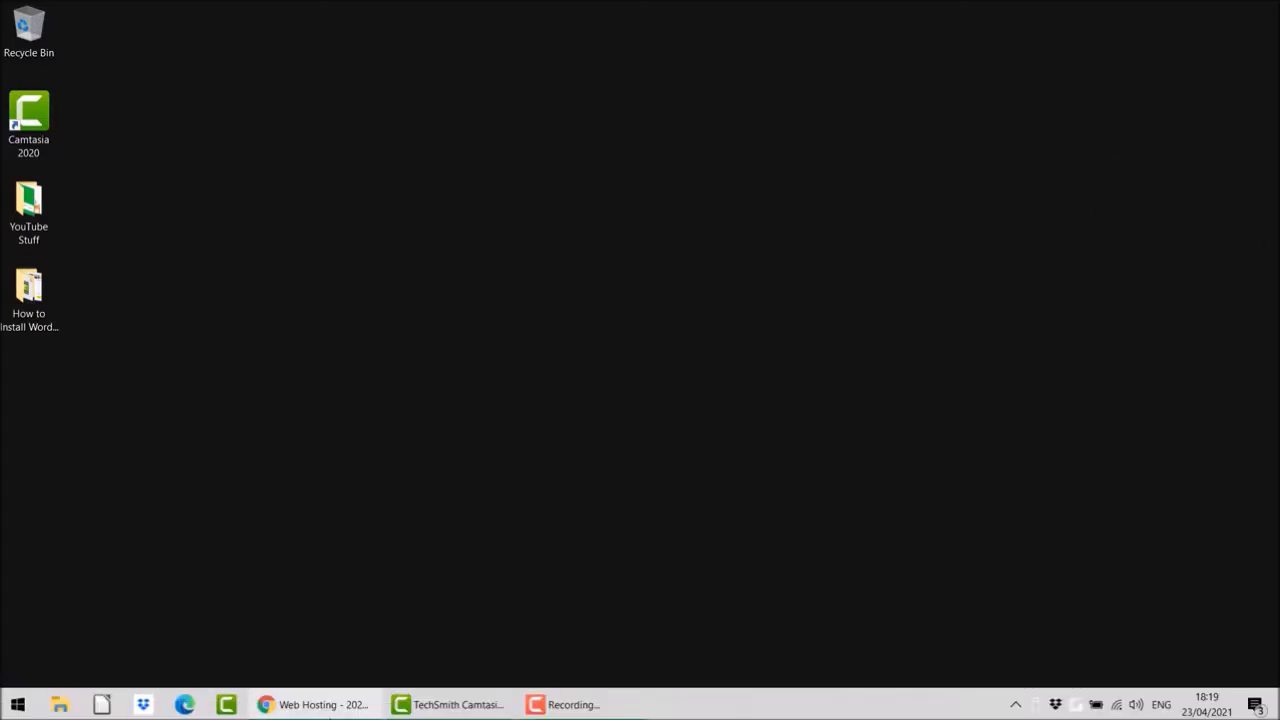
{"action": "left_click", "coordinate": [330, 712]}
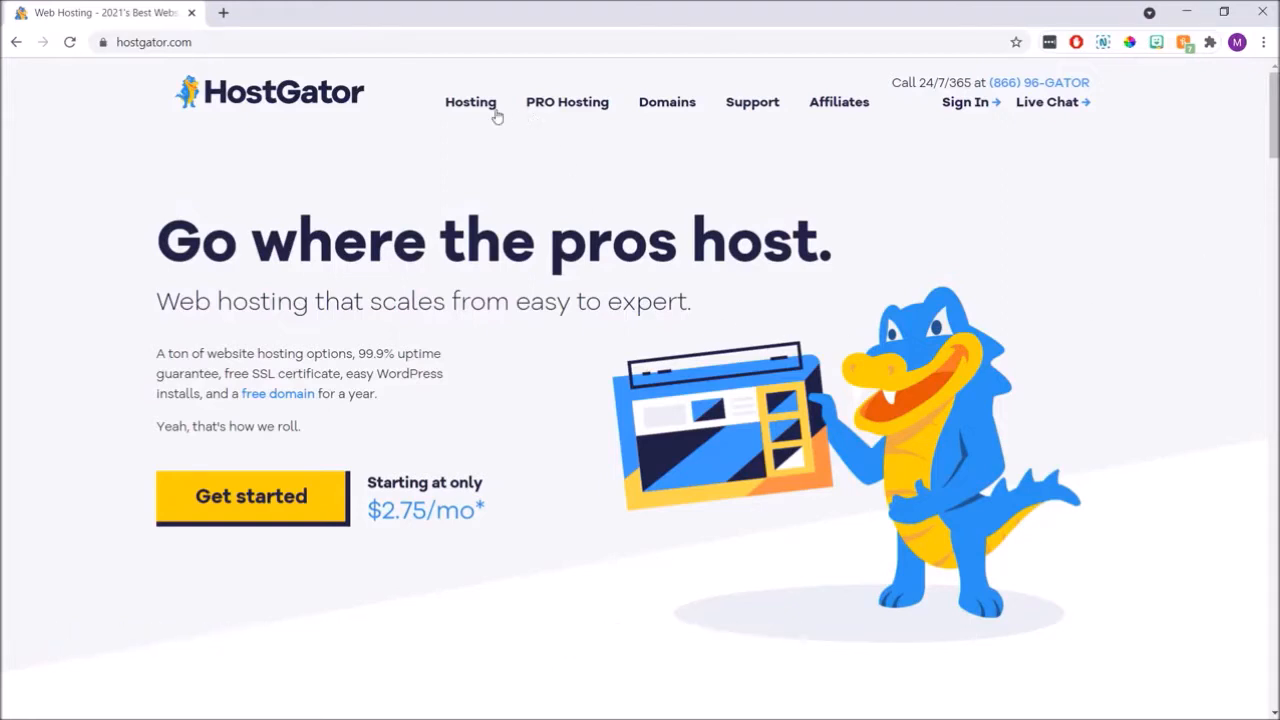
Step: Go to HostGator's Shared Hosting page and scroll down to the plan cards
{"action": "mouse_move", "coordinate": [477, 109]}
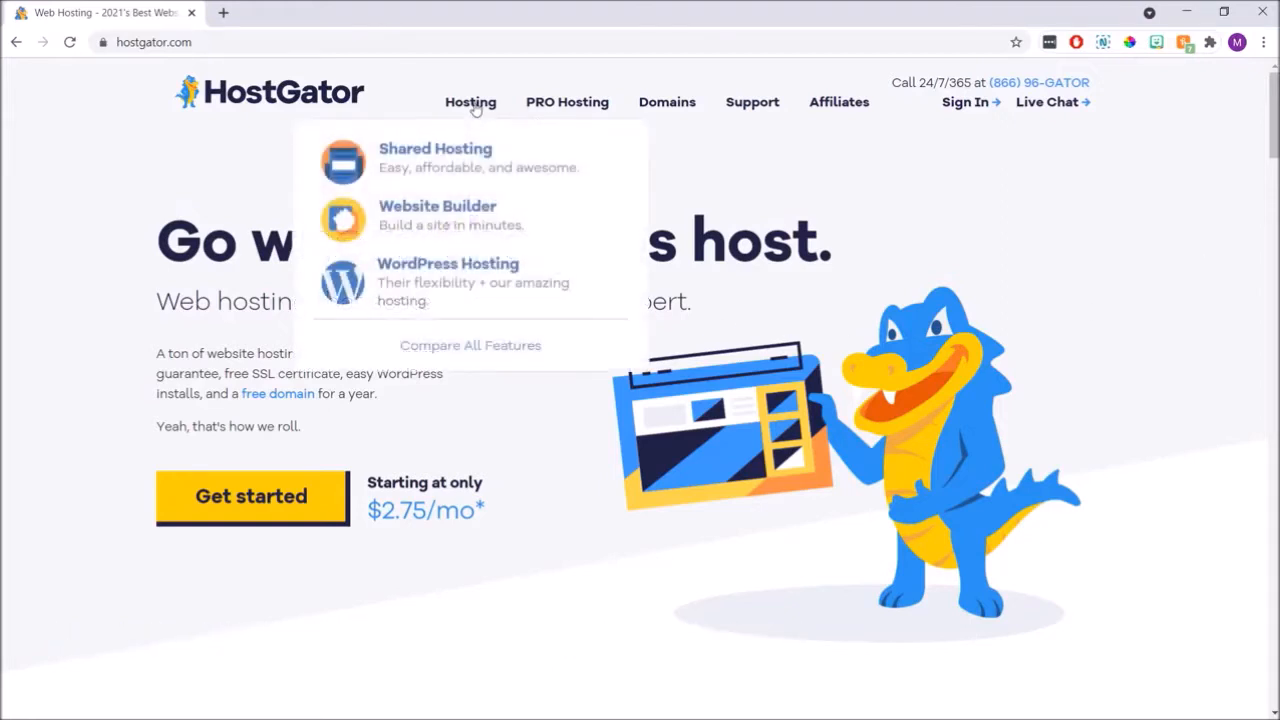
{"action": "left_click", "coordinate": [462, 163]}
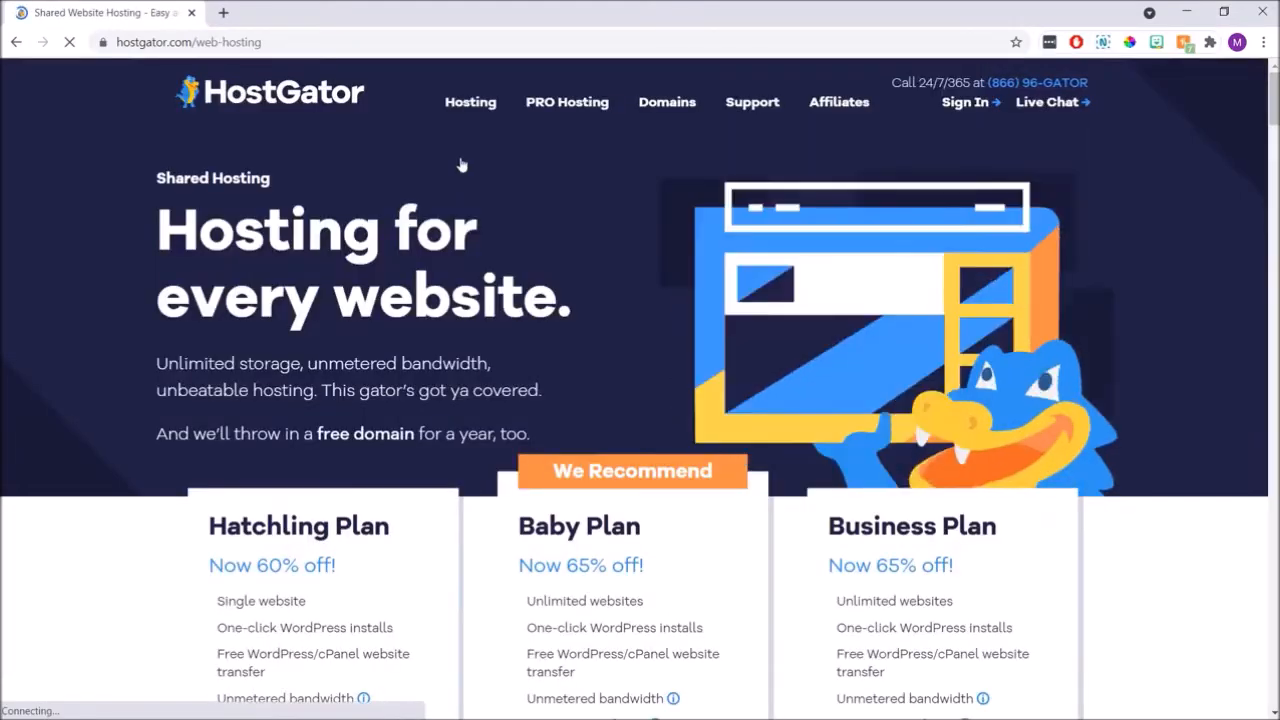
{"action": "scroll", "coordinate": [462, 165], "scroll_direction": "down", "scroll_amount": 2}
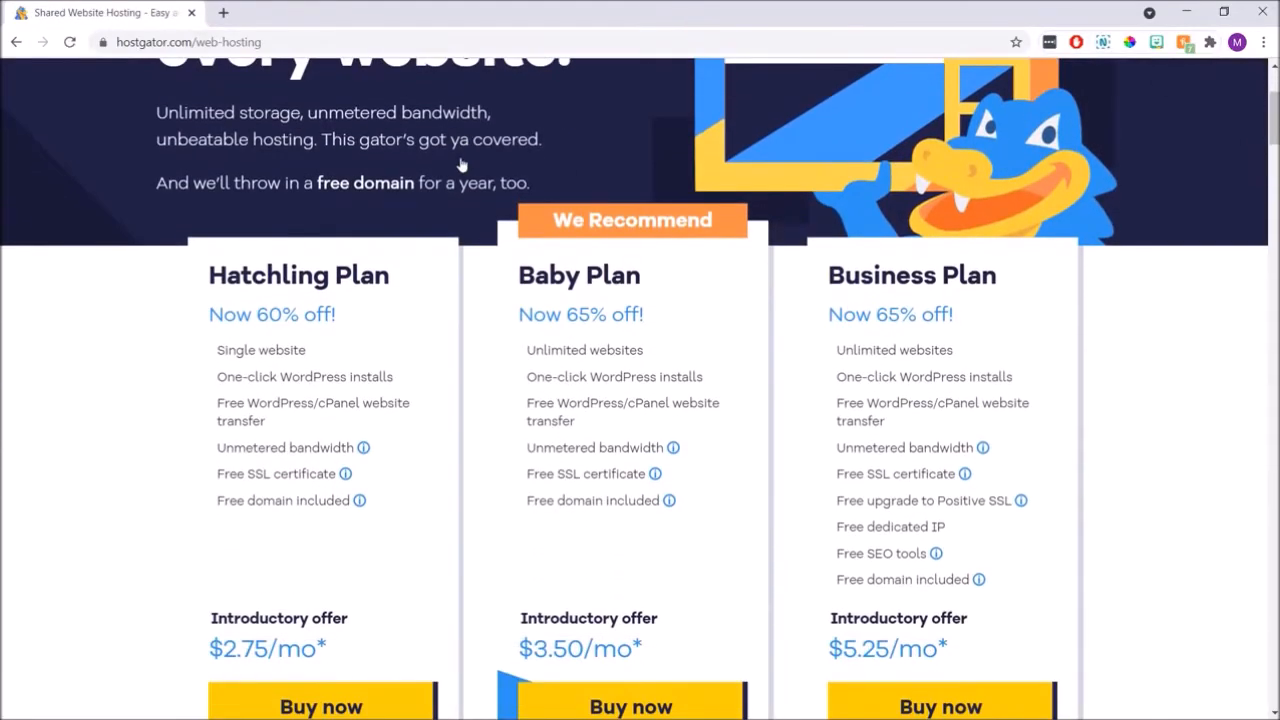
{"action": "scroll", "coordinate": [460, 164], "scroll_direction": "down", "scroll_amount": 1}
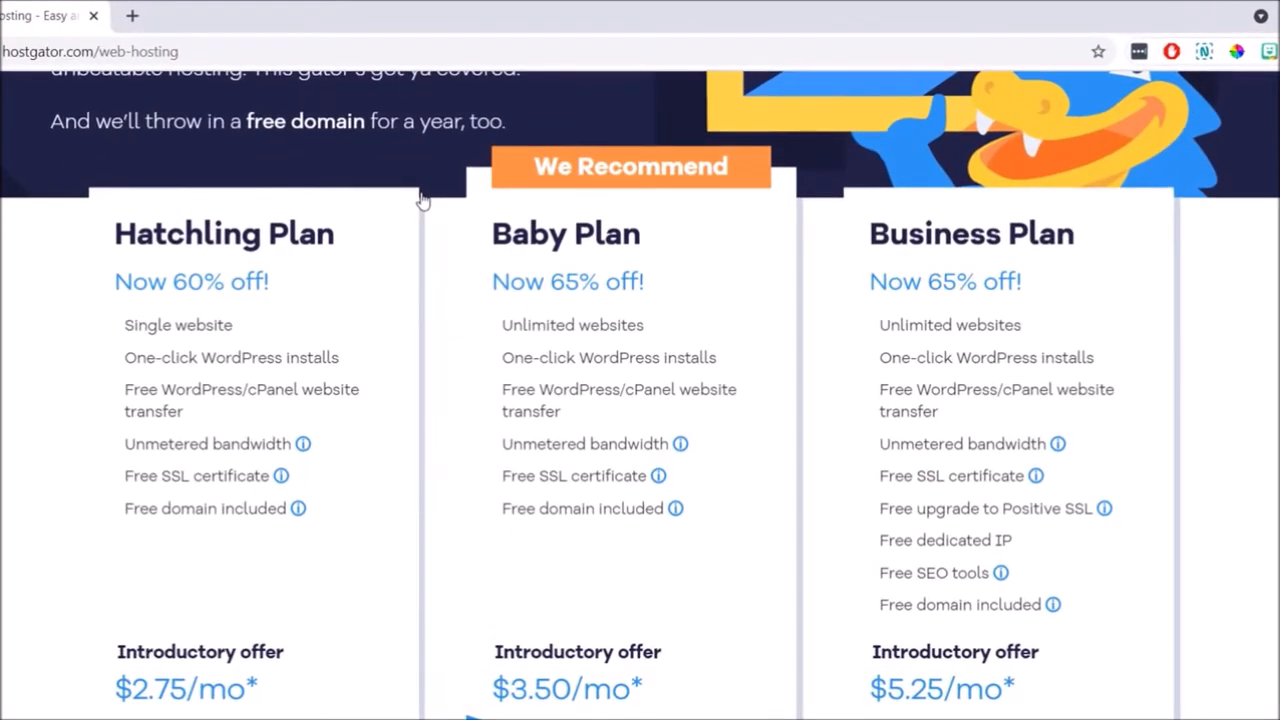
Step: Highlight the Business, Hatchling and Baby plan headings in turn
{"action": "left_click_drag", "start_coordinate": [1074, 234], "coordinate": [868, 236]}
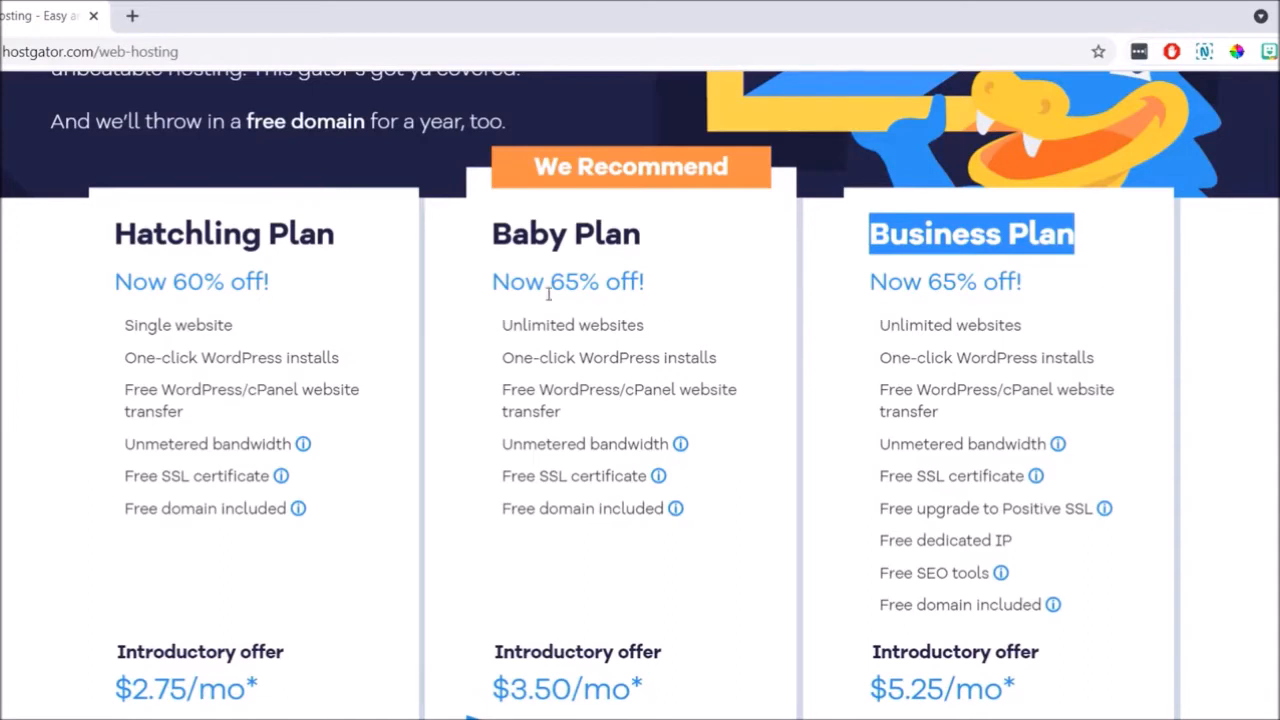
{"action": "left_click_drag", "start_coordinate": [346, 232], "coordinate": [114, 236]}
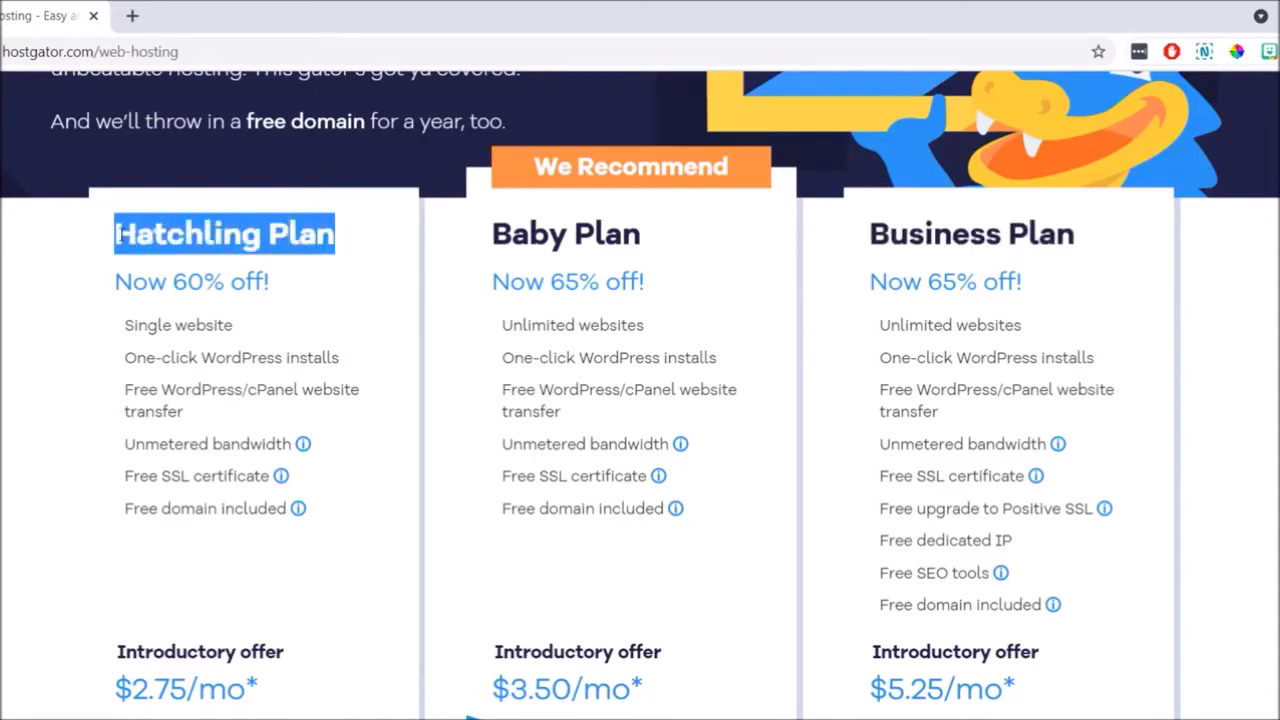
{"action": "left_click", "coordinate": [636, 240]}
{"action": "left_click_drag", "start_coordinate": [636, 240], "coordinate": [482, 246]}
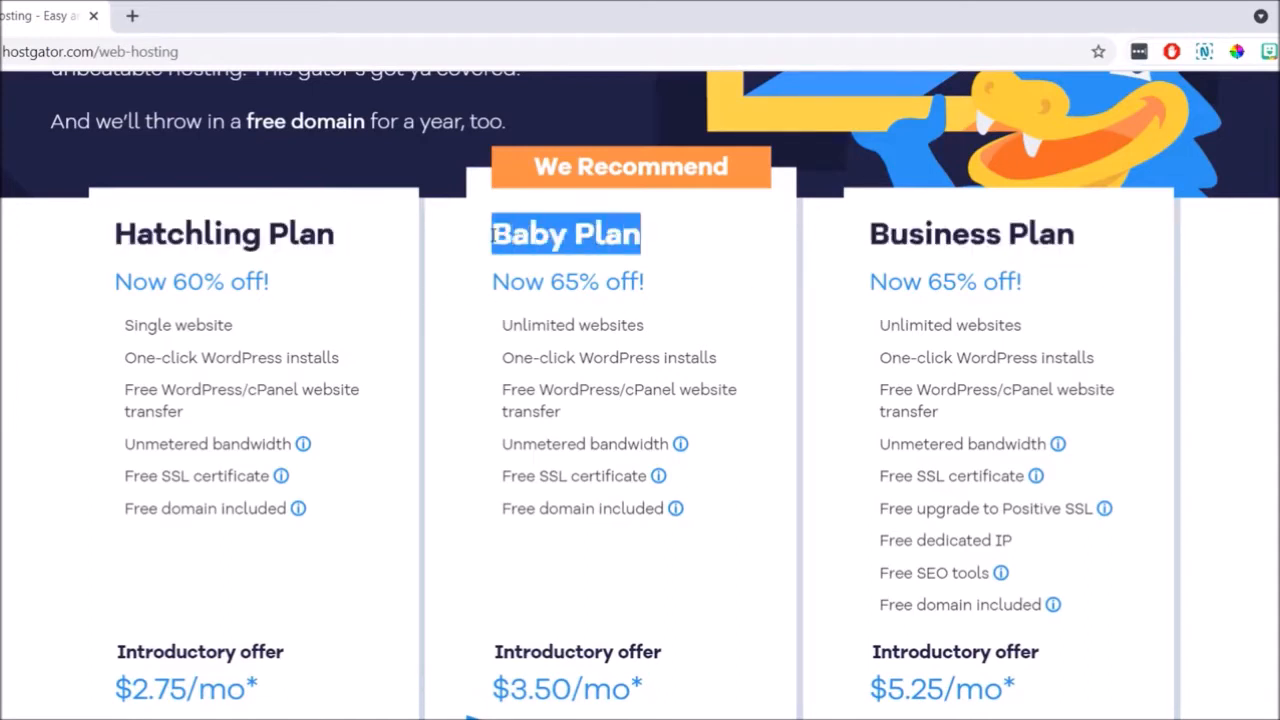
{"action": "left_click", "coordinate": [465, 245]}
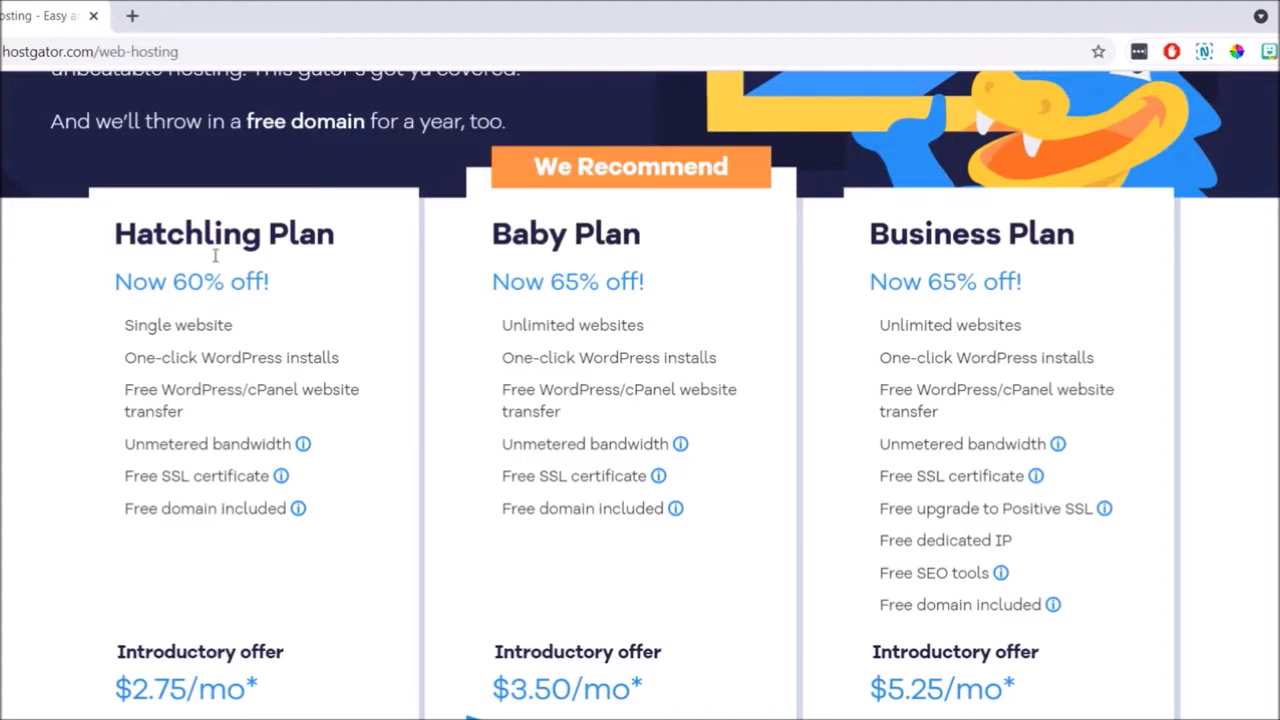
Step: Highlight Hatchling's 'Single website' and Baby's 'Unlimited websites' features
{"action": "mouse_move", "coordinate": [248, 333]}
{"action": "left_mouse_down"}
{"action": "mouse_move", "coordinate": [143, 332]}
{"action": "mouse_move", "coordinate": [45, 401]}
{"action": "left_mouse_up"}
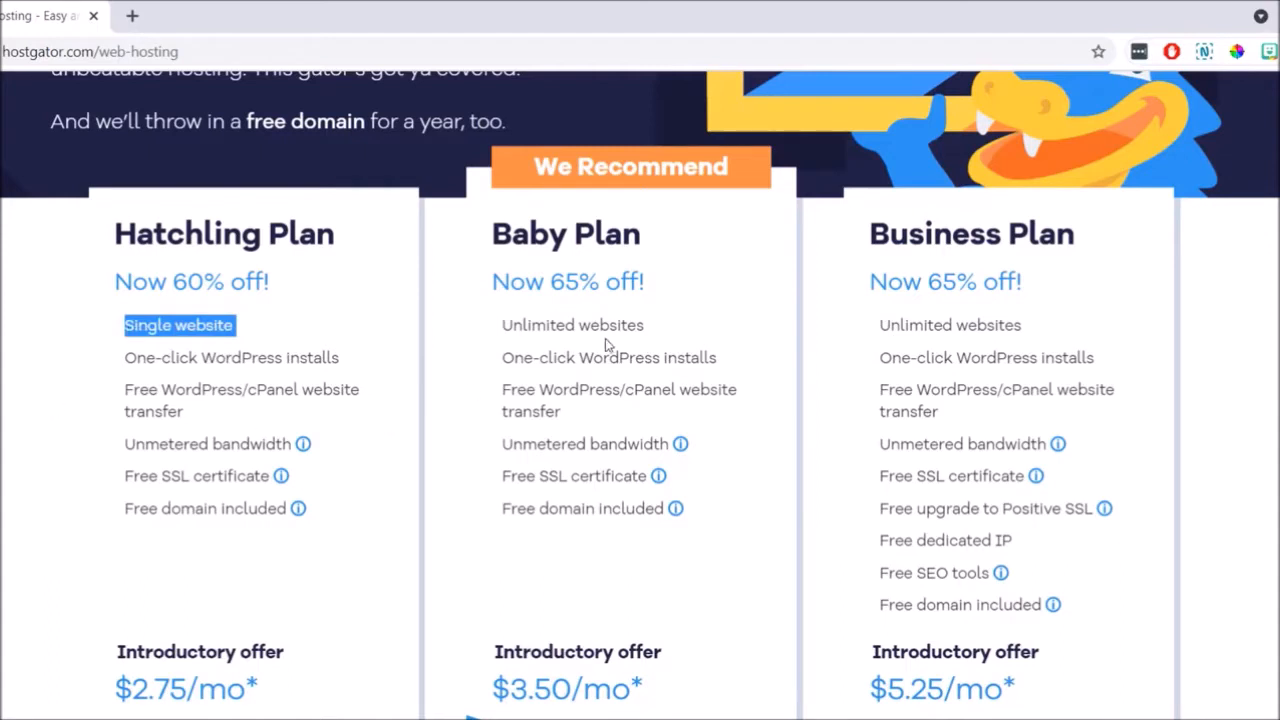
{"action": "left_click_drag", "start_coordinate": [658, 327], "coordinate": [490, 337]}
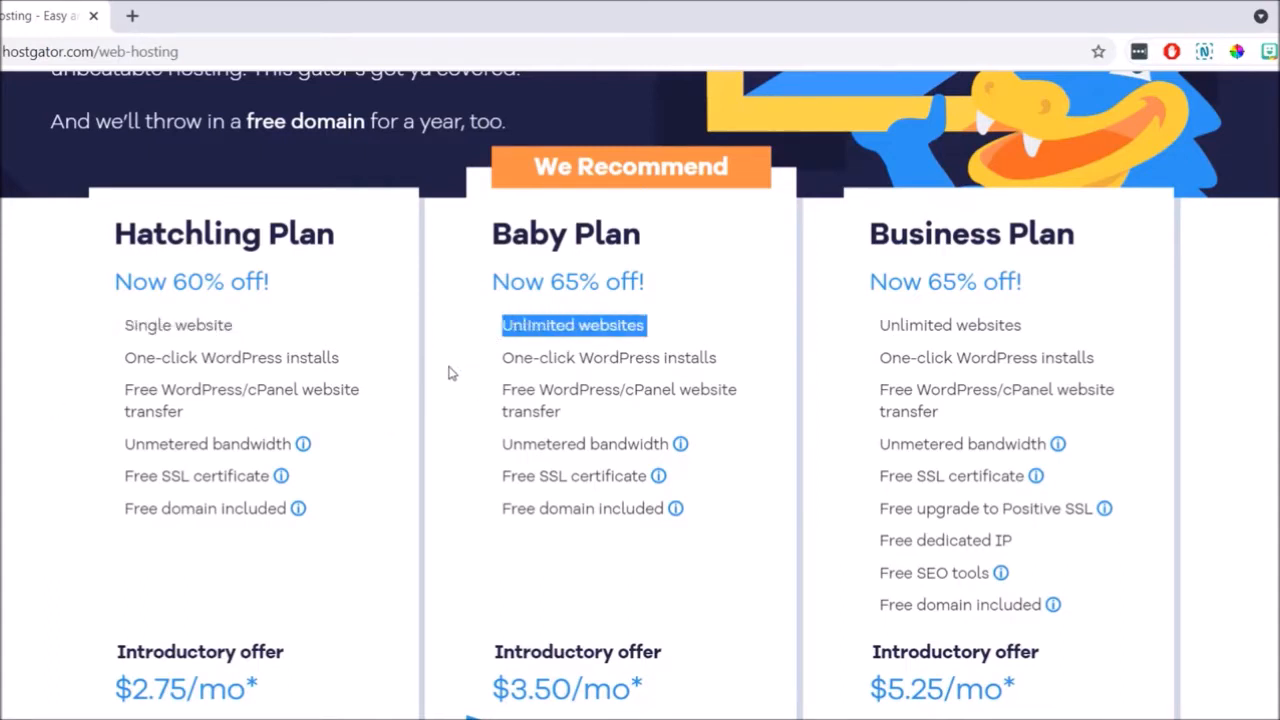
{"action": "left_click", "coordinate": [456, 374]}
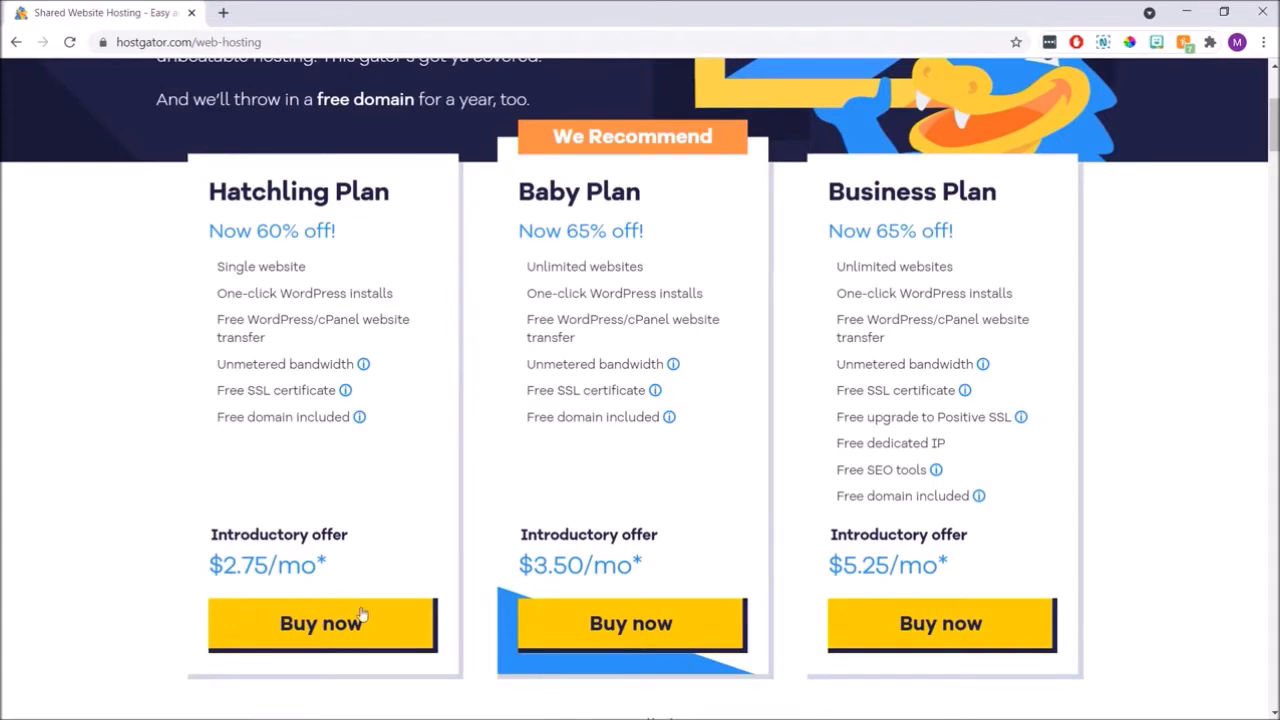
Step: Buy the Hatchling plan and search the domain ablogaboutcoffee, keeping the .com extension
{"action": "left_click", "coordinate": [385, 638]}
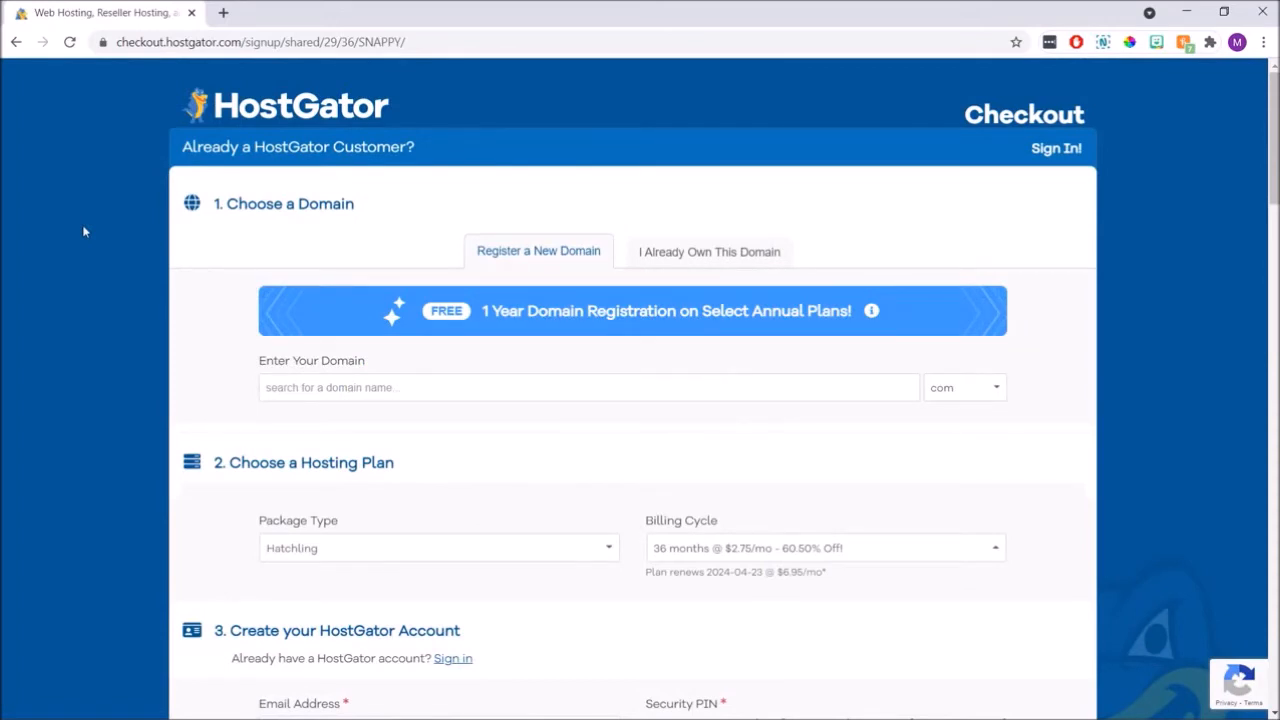
{"action": "left_click", "coordinate": [403, 387]}
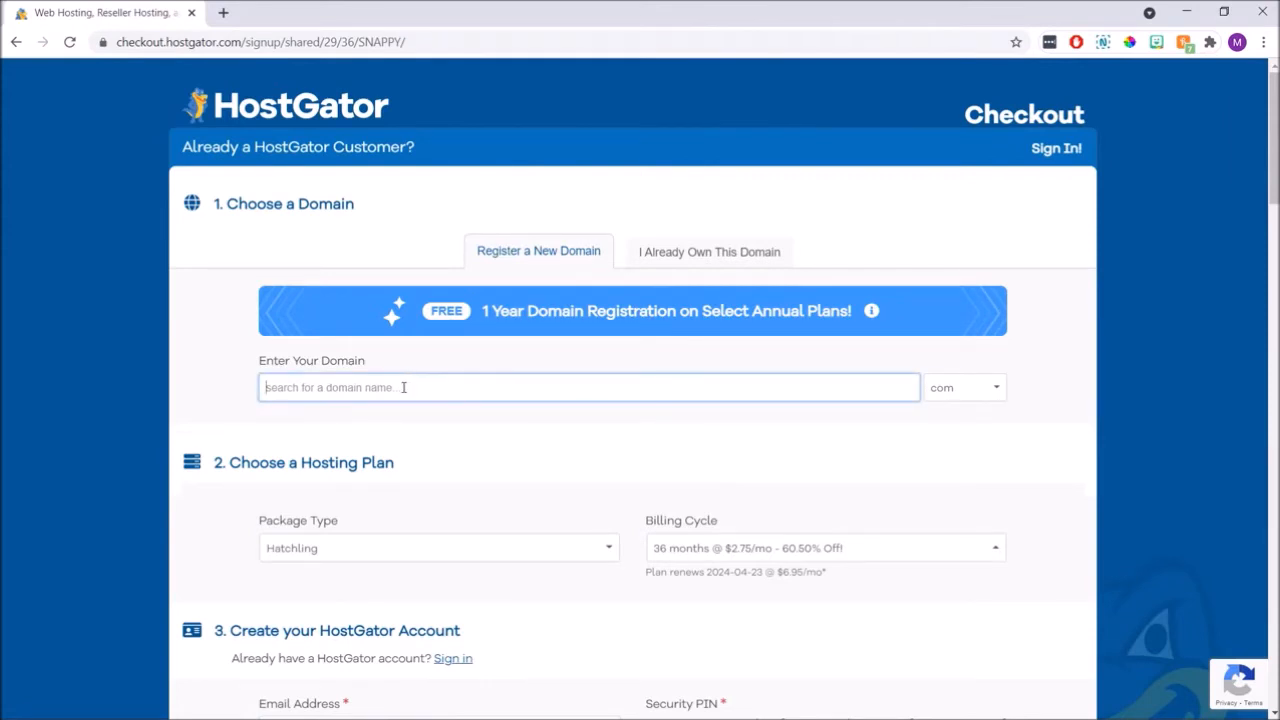
{"action": "type", "text": "ablogaboutcoffee"}
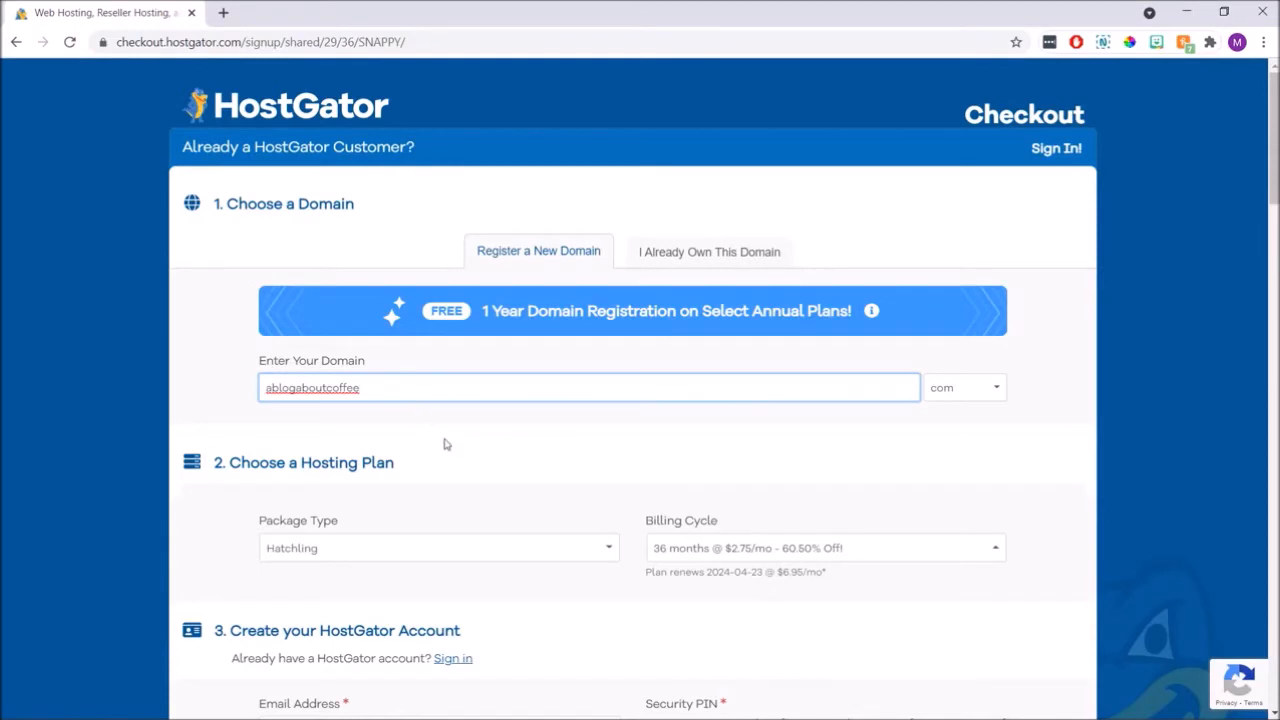
{"action": "left_click", "coordinate": [1000, 389]}
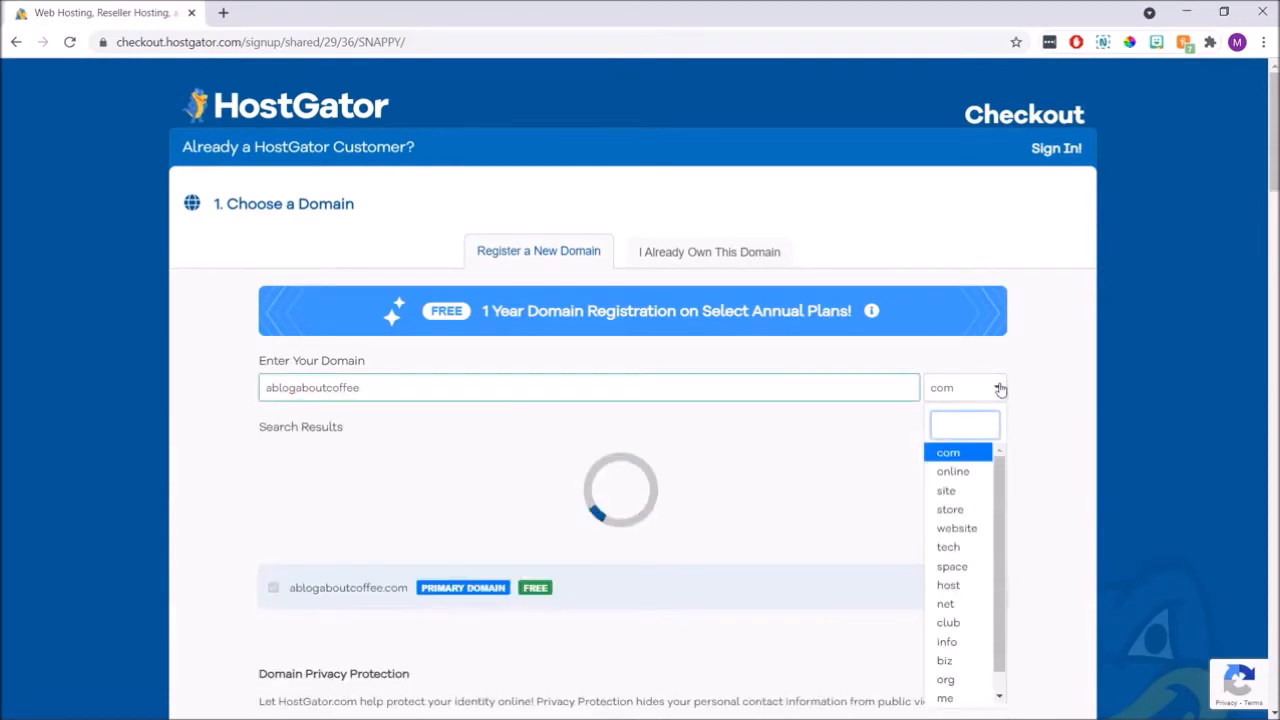
{"action": "left_click", "coordinate": [959, 457]}
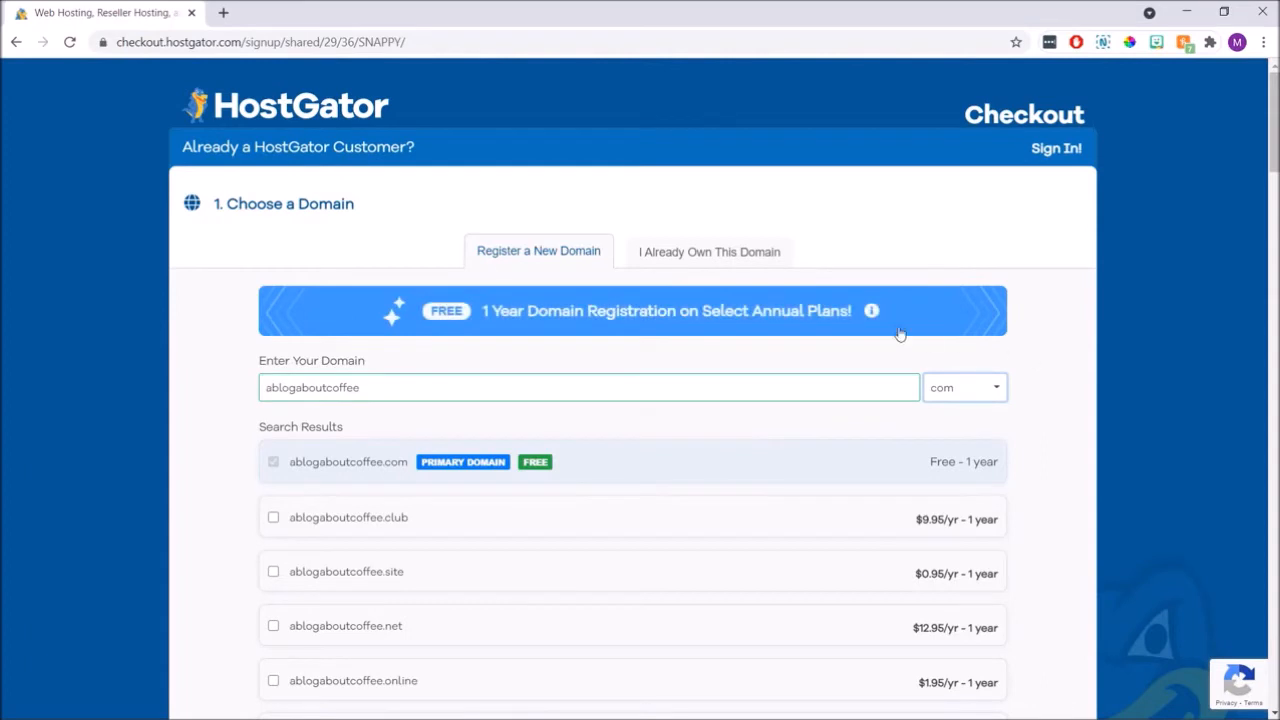
{"action": "mouse_move", "coordinate": [472, 466]}
Step: Untick Domain Privacy Protection for ablogaboutcoffee.com in the checkout
{"action": "scroll", "coordinate": [519, 431], "scroll_direction": "down", "scroll_amount": 5}
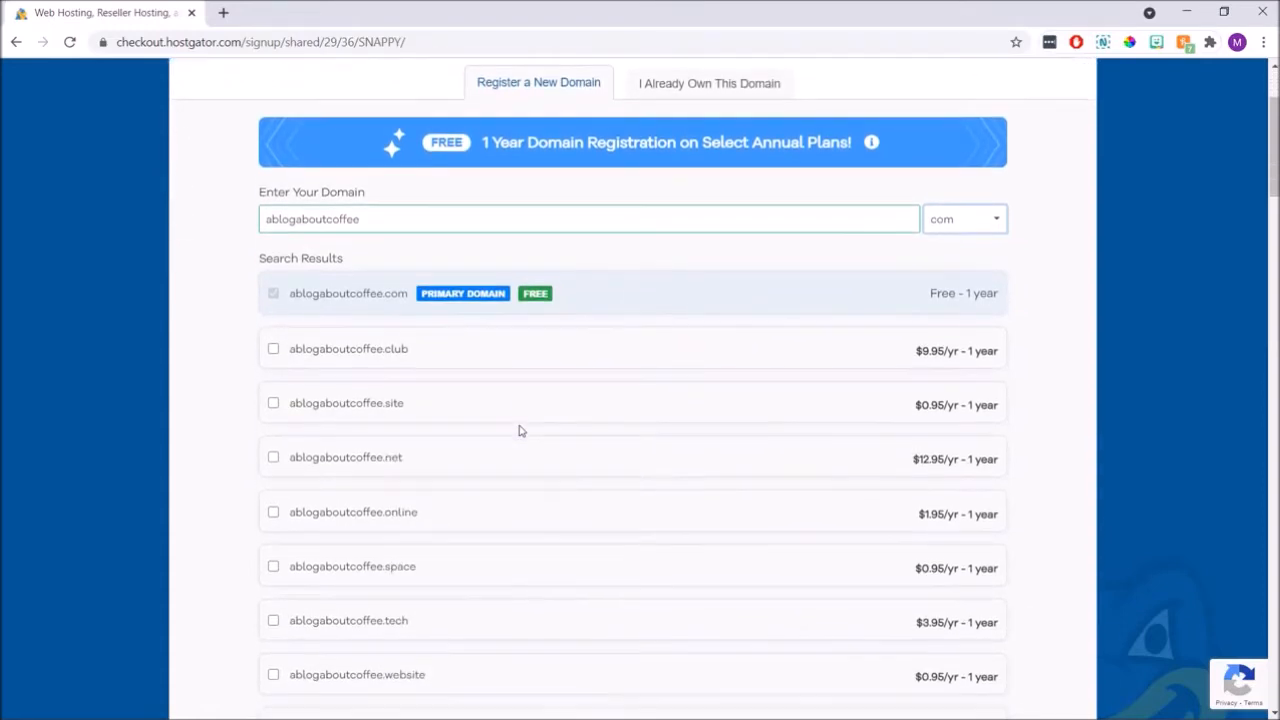
{"action": "scroll", "coordinate": [519, 431], "scroll_direction": "down", "scroll_amount": 3}
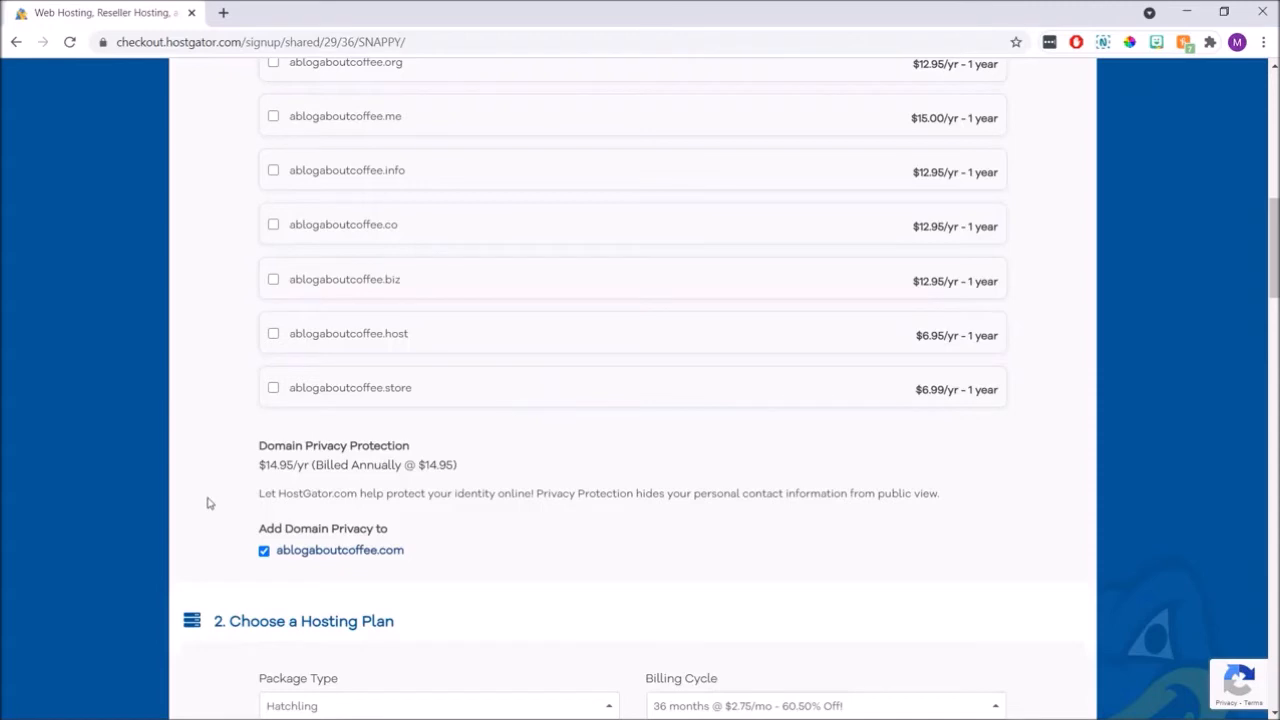
{"action": "left_click", "coordinate": [264, 553]}
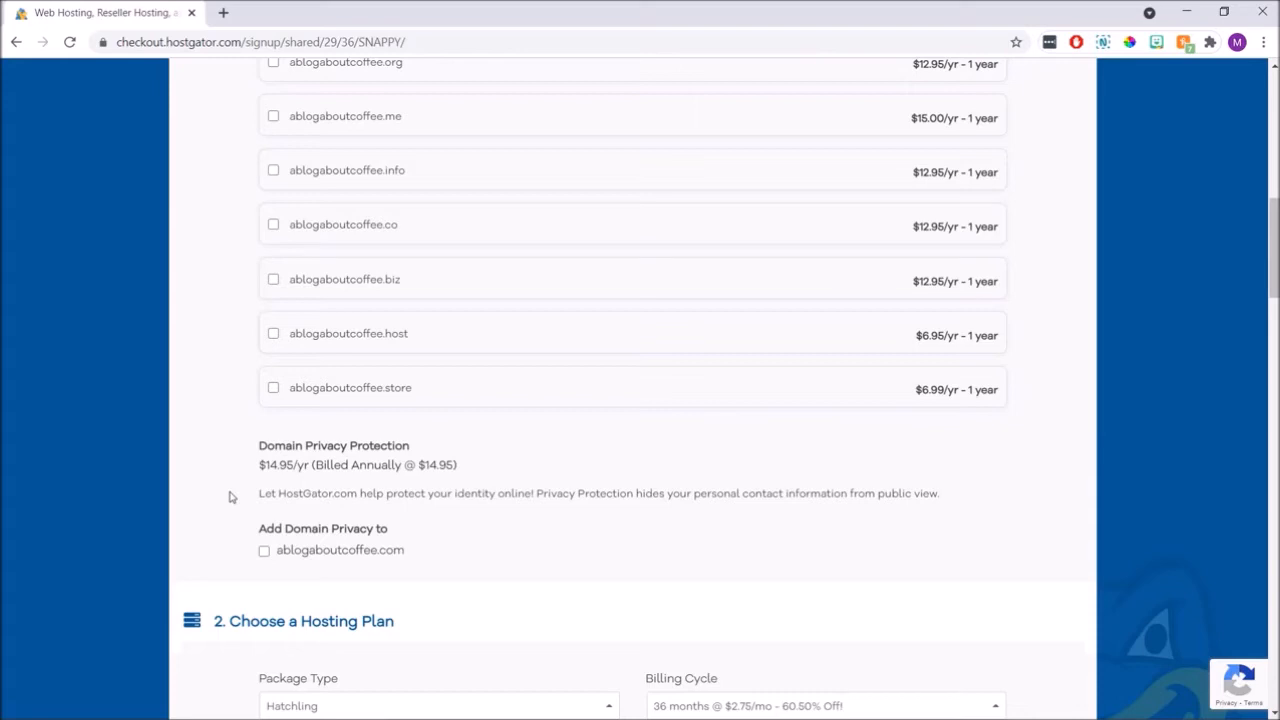
{"action": "scroll", "coordinate": [223, 493], "scroll_direction": "down", "scroll_amount": 3}
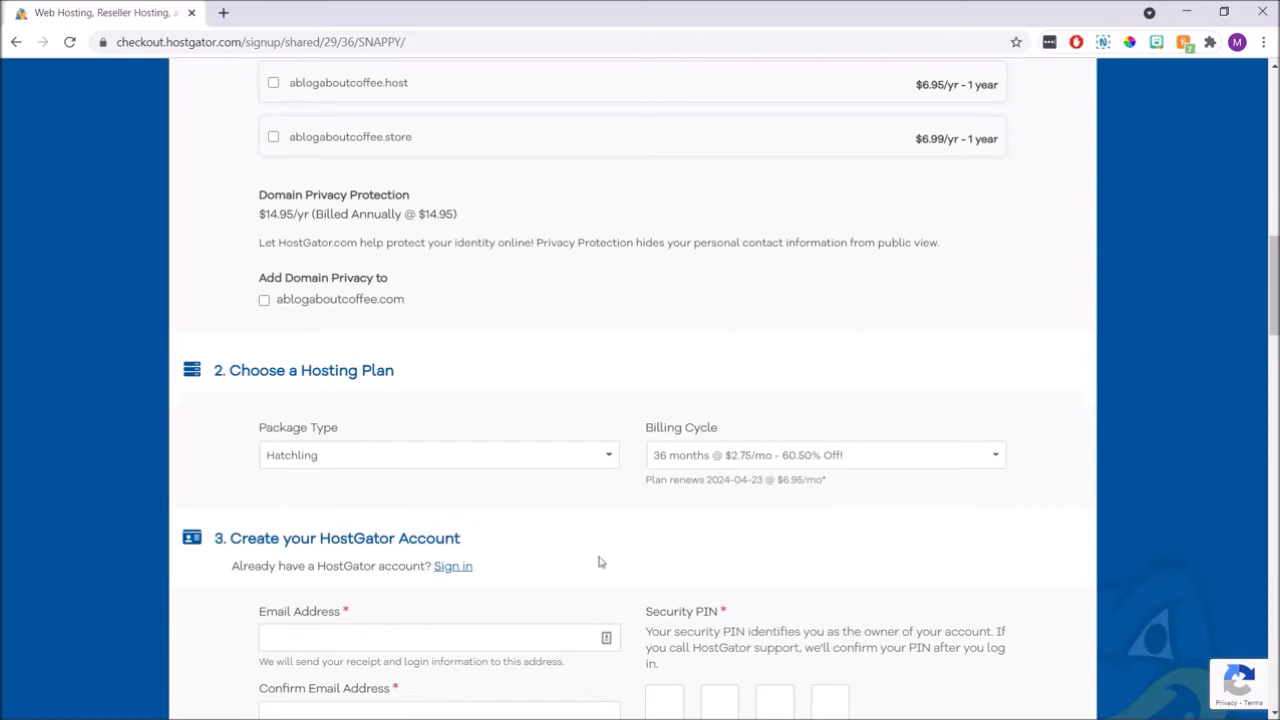
Step: Set the Hatchling billing cycle to '1 month @ $10.95/mo'
{"action": "left_click", "coordinate": [903, 460]}
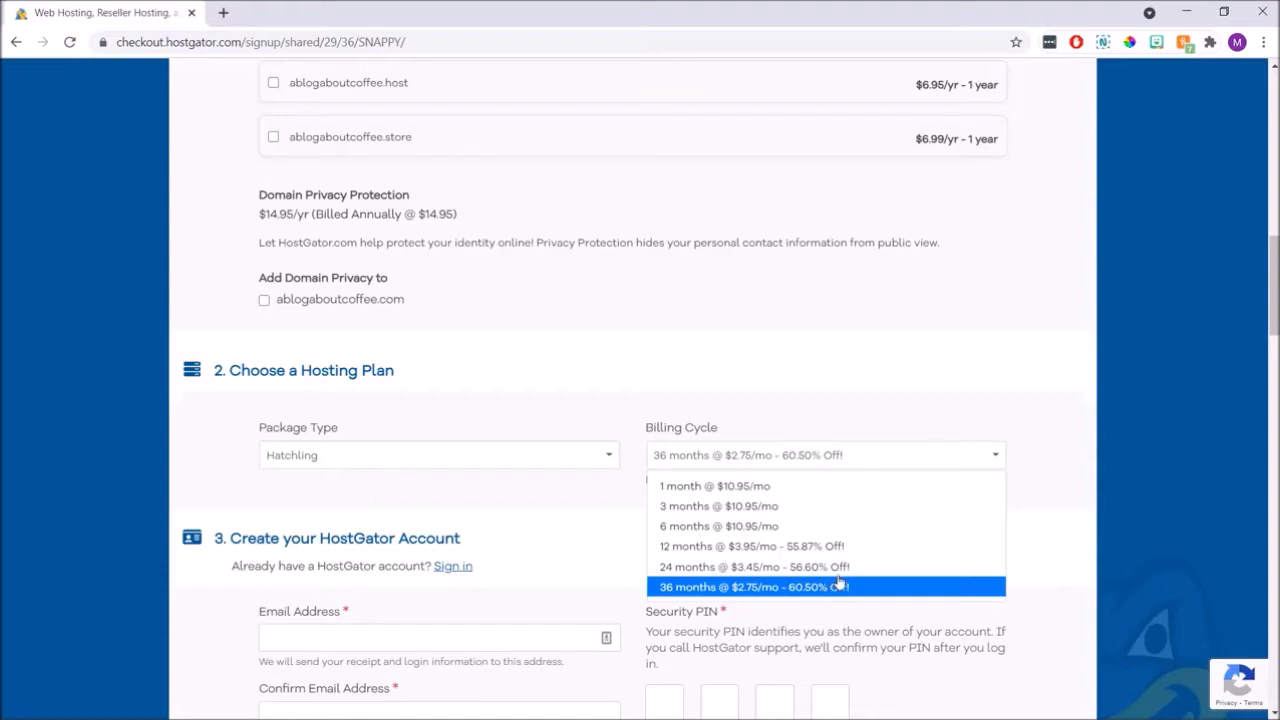
{"action": "left_click", "coordinate": [845, 490]}
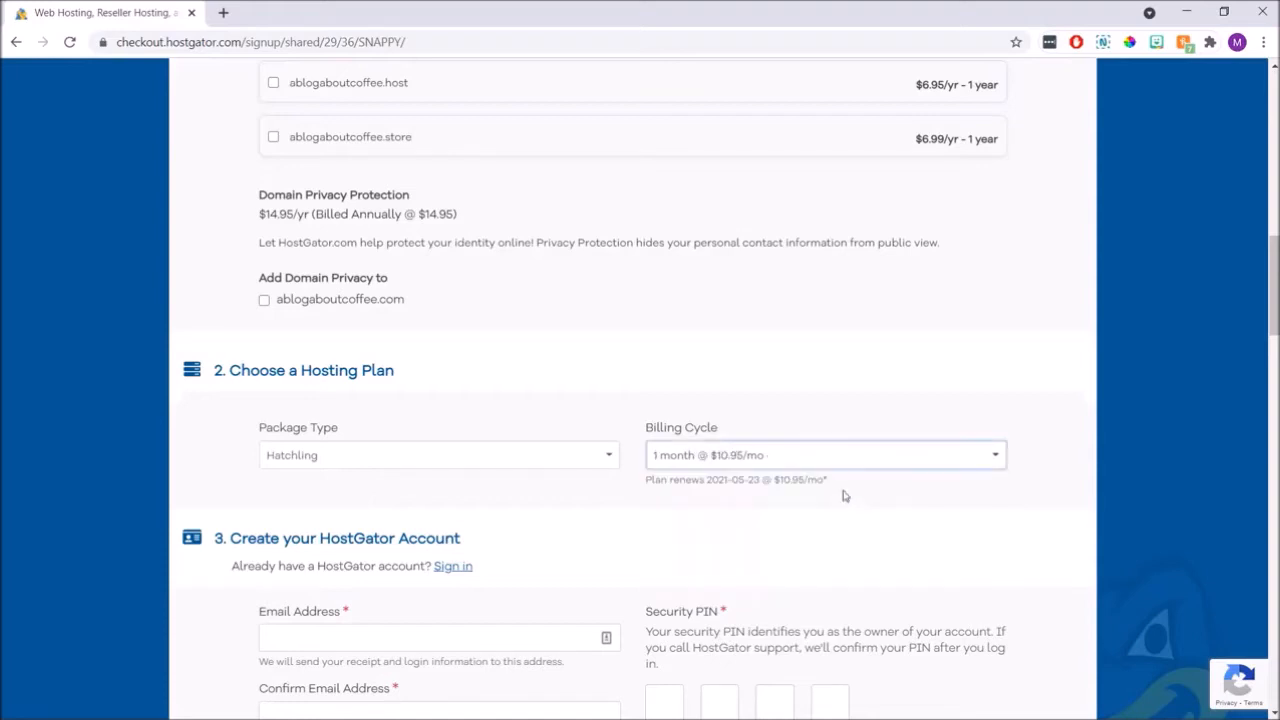
{"action": "scroll", "coordinate": [843, 495], "scroll_direction": "down", "scroll_amount": 3}
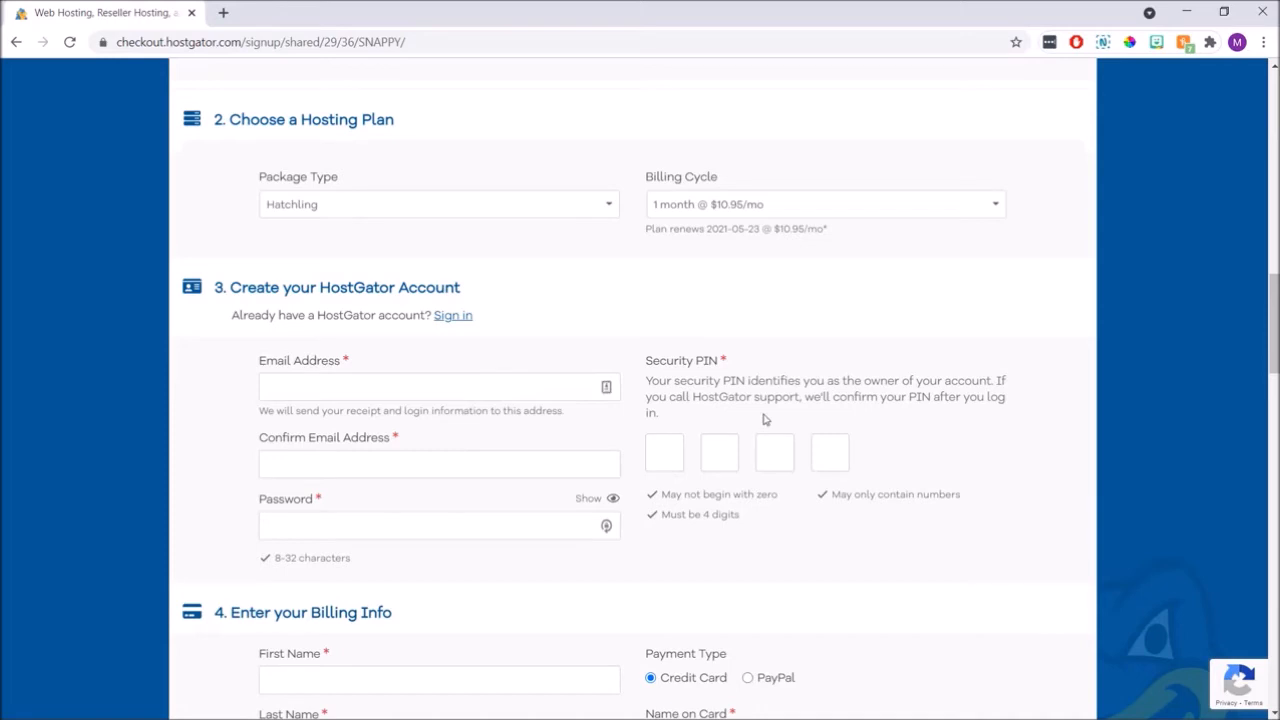
{"action": "scroll", "coordinate": [765, 419], "scroll_direction": "down", "scroll_amount": 4}
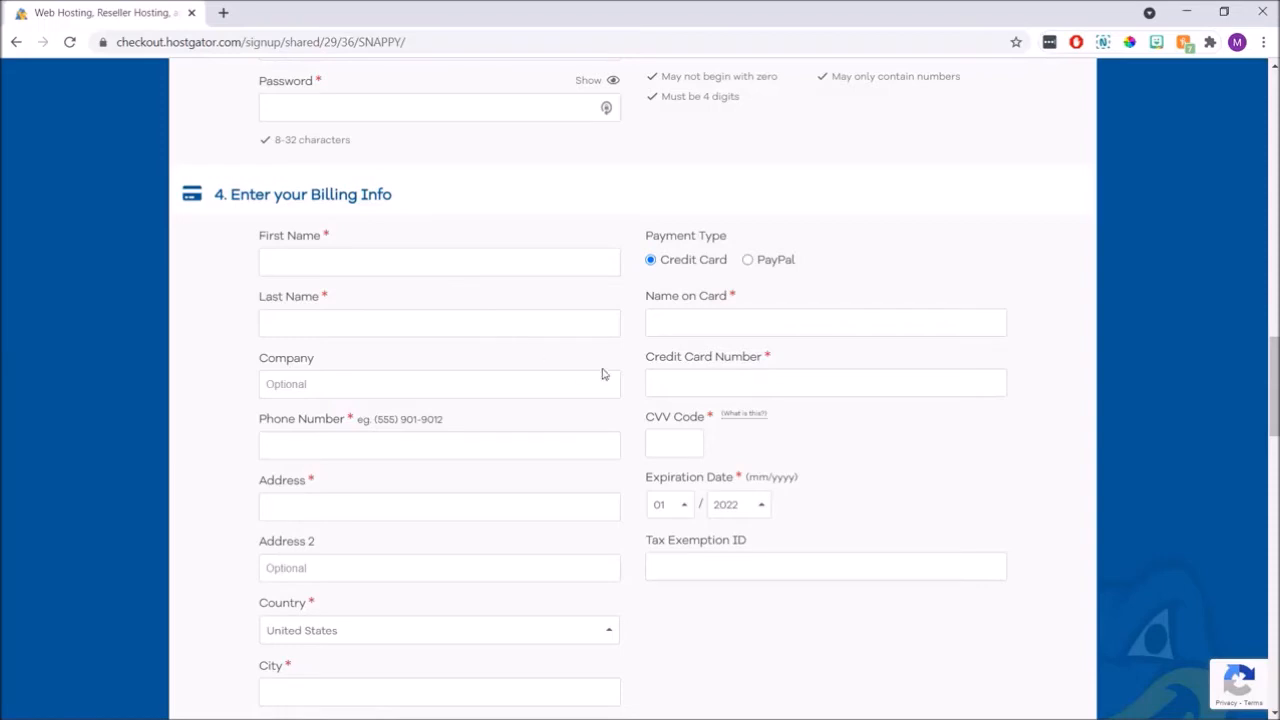
Step: Choose PayPal as payment and untick the SiteLock Essentials and Site Backup add-ons
{"action": "left_click", "coordinate": [750, 261]}
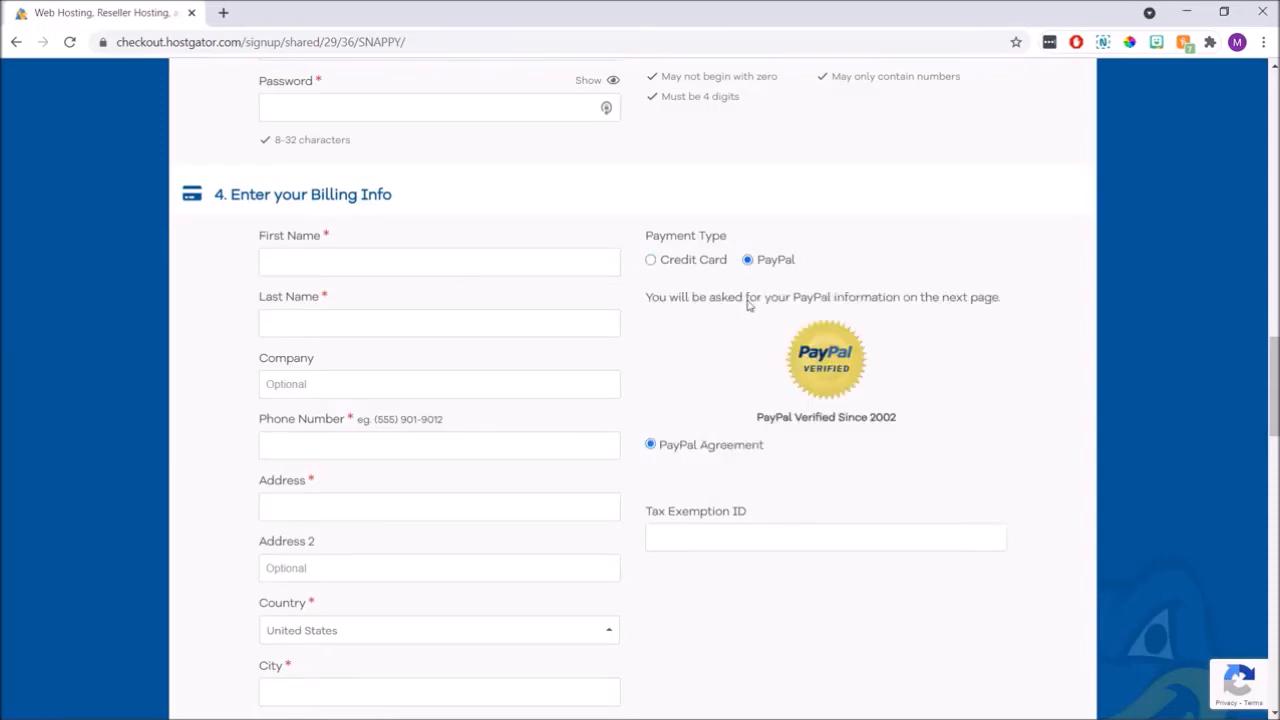
{"action": "scroll", "coordinate": [748, 305], "scroll_direction": "down", "scroll_amount": 8}
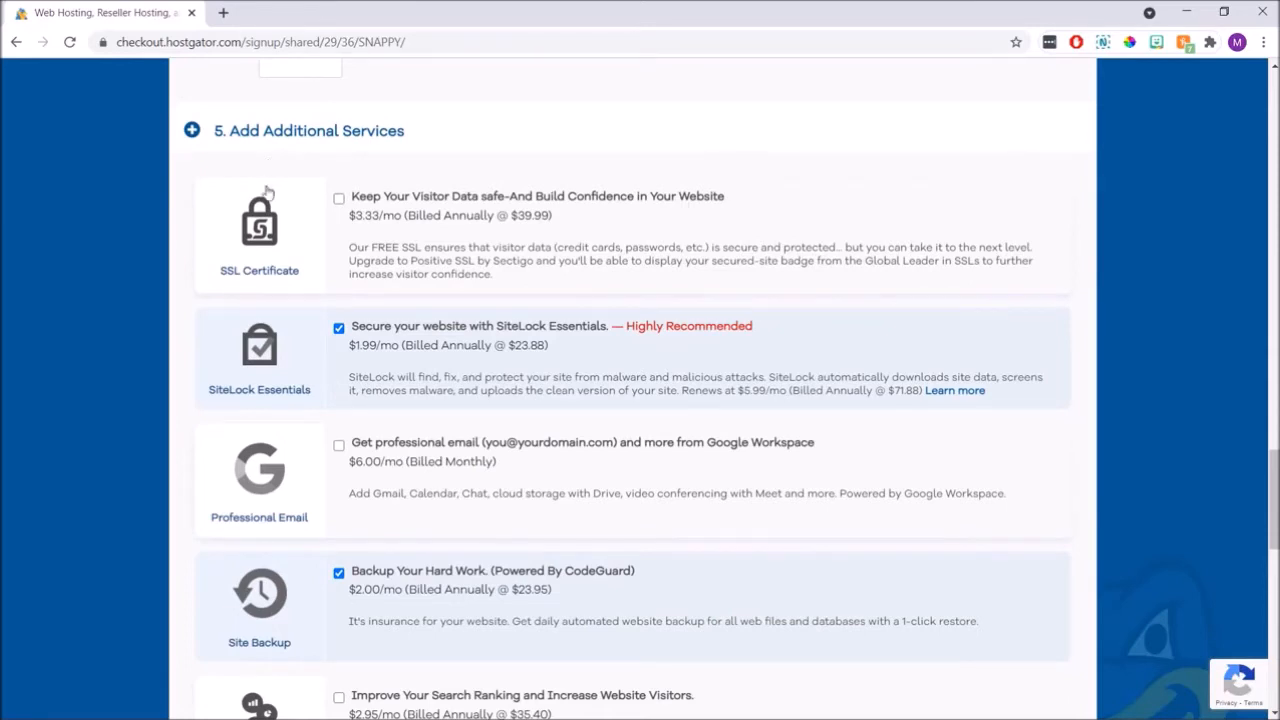
{"action": "left_click", "coordinate": [339, 331]}
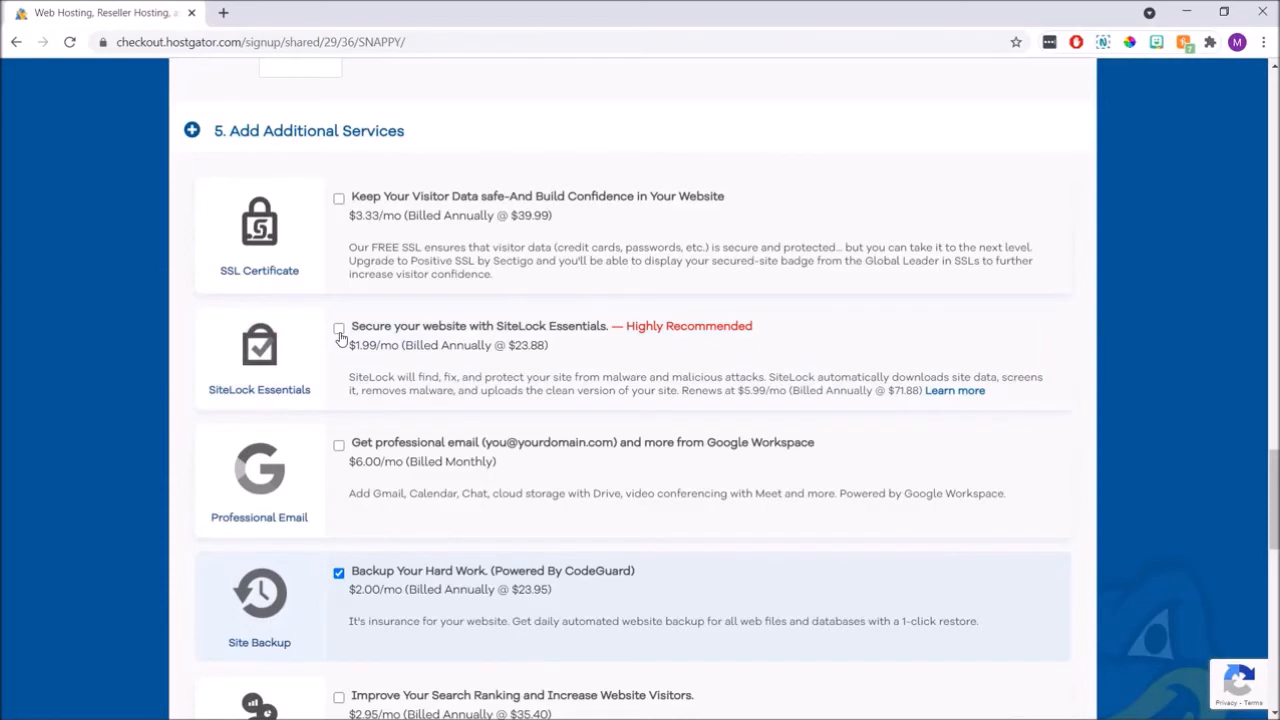
{"action": "scroll", "coordinate": [340, 338], "scroll_direction": "down", "scroll_amount": 2}
{"action": "left_click", "coordinate": [338, 403]}
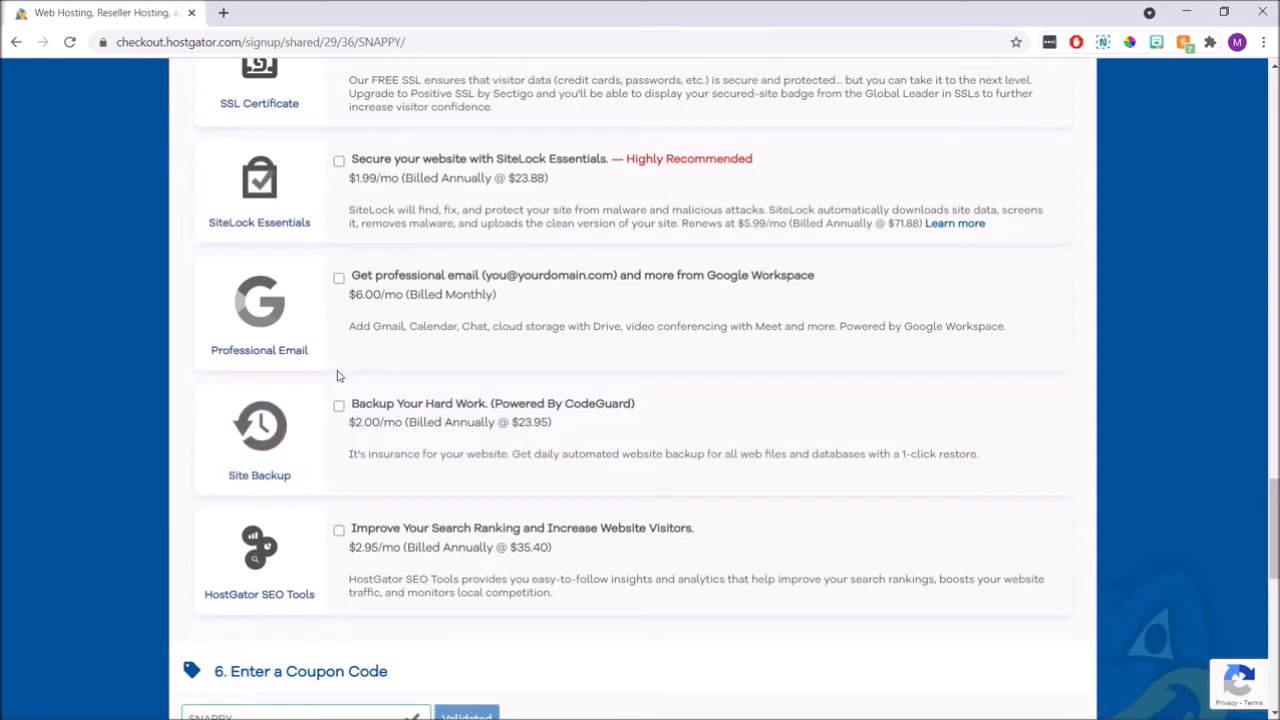
{"action": "scroll", "coordinate": [337, 376], "scroll_direction": "down", "scroll_amount": 4}
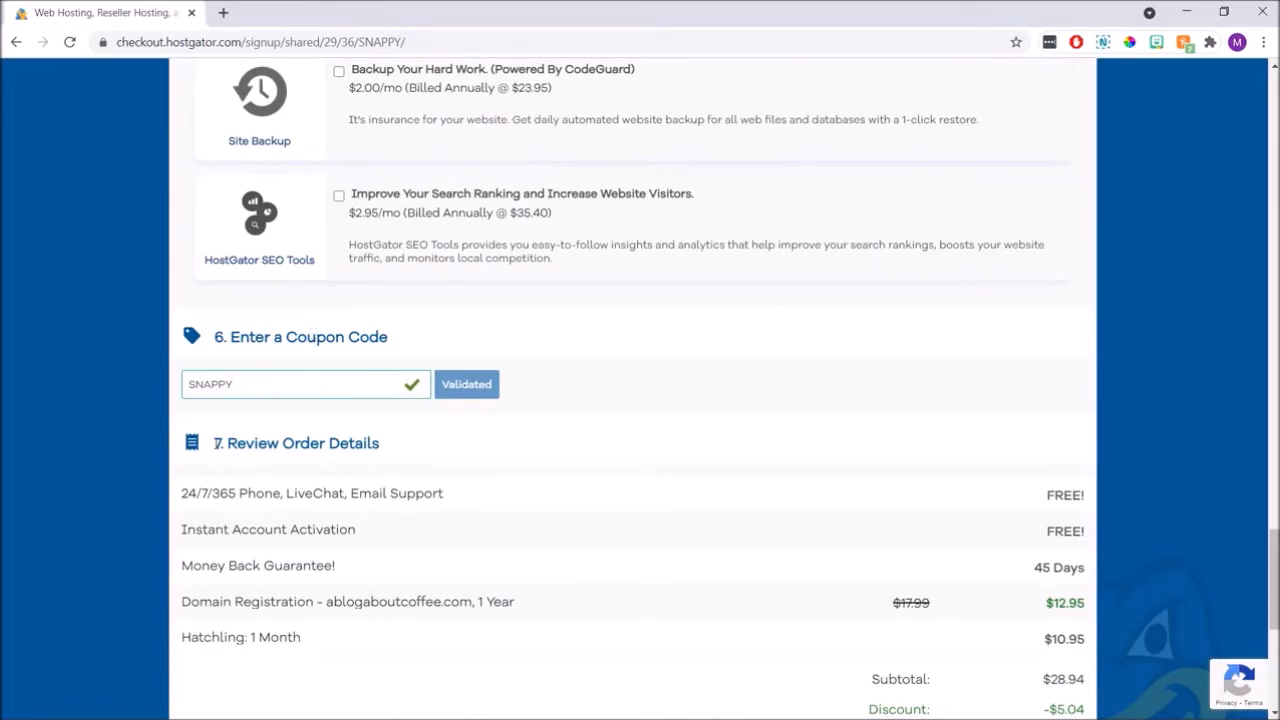
Step: Replace coupon SNAPPY with wordpress1host and validate it, making Hatchling $0.01
{"action": "left_click", "coordinate": [250, 386]}
{"action": "left_click_drag", "start_coordinate": [250, 386], "coordinate": [188, 383]}
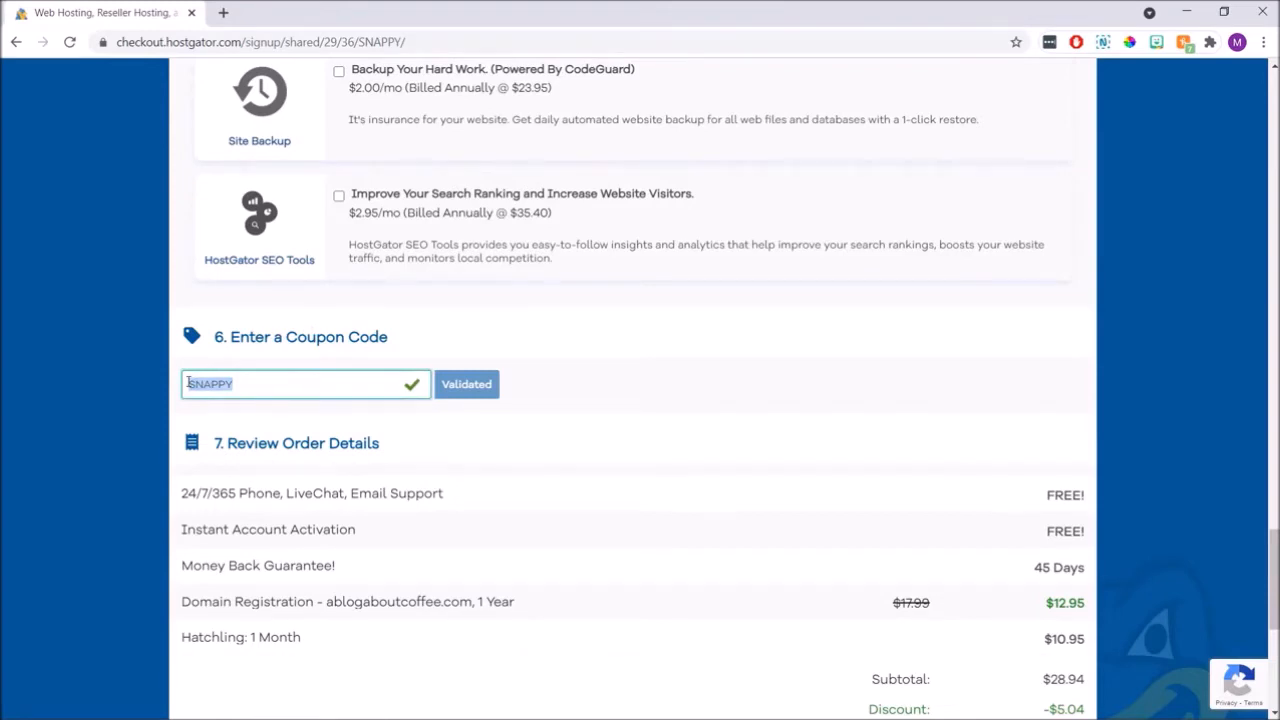
{"action": "key", "text": "BackSpace"}
{"action": "type", "text": "wordpress"}
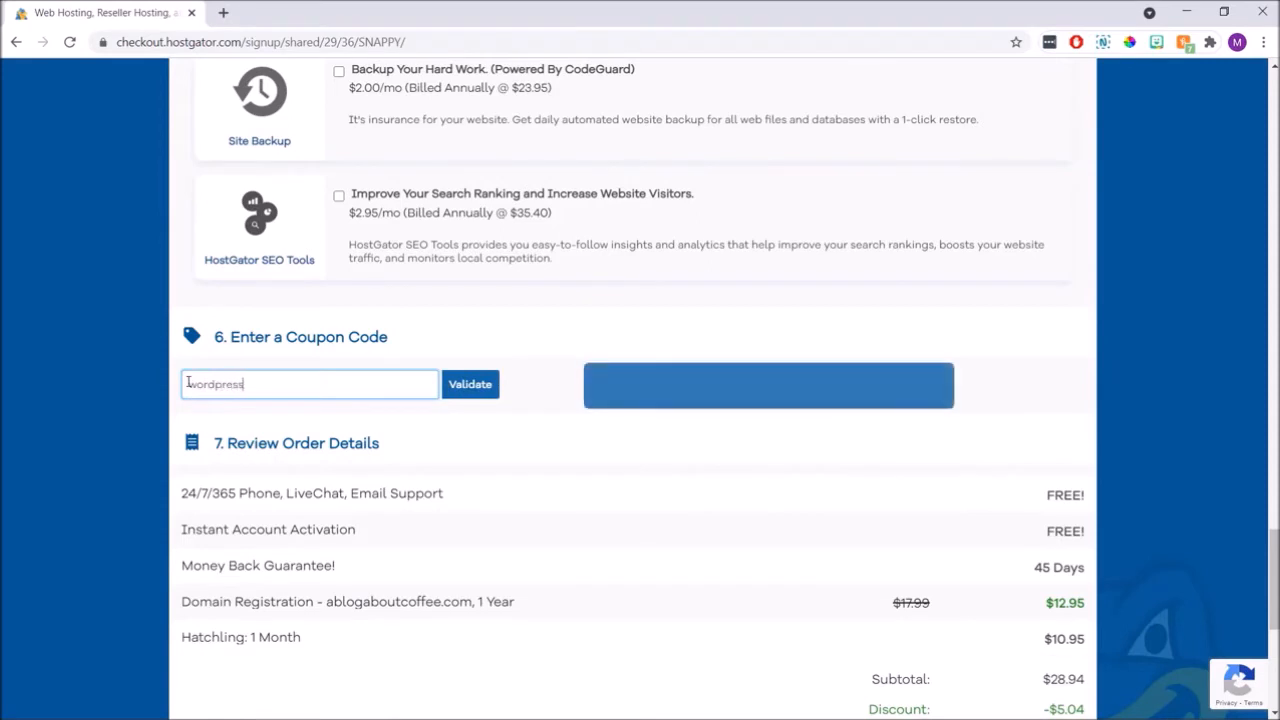
{"action": "type", "text": "1host"}
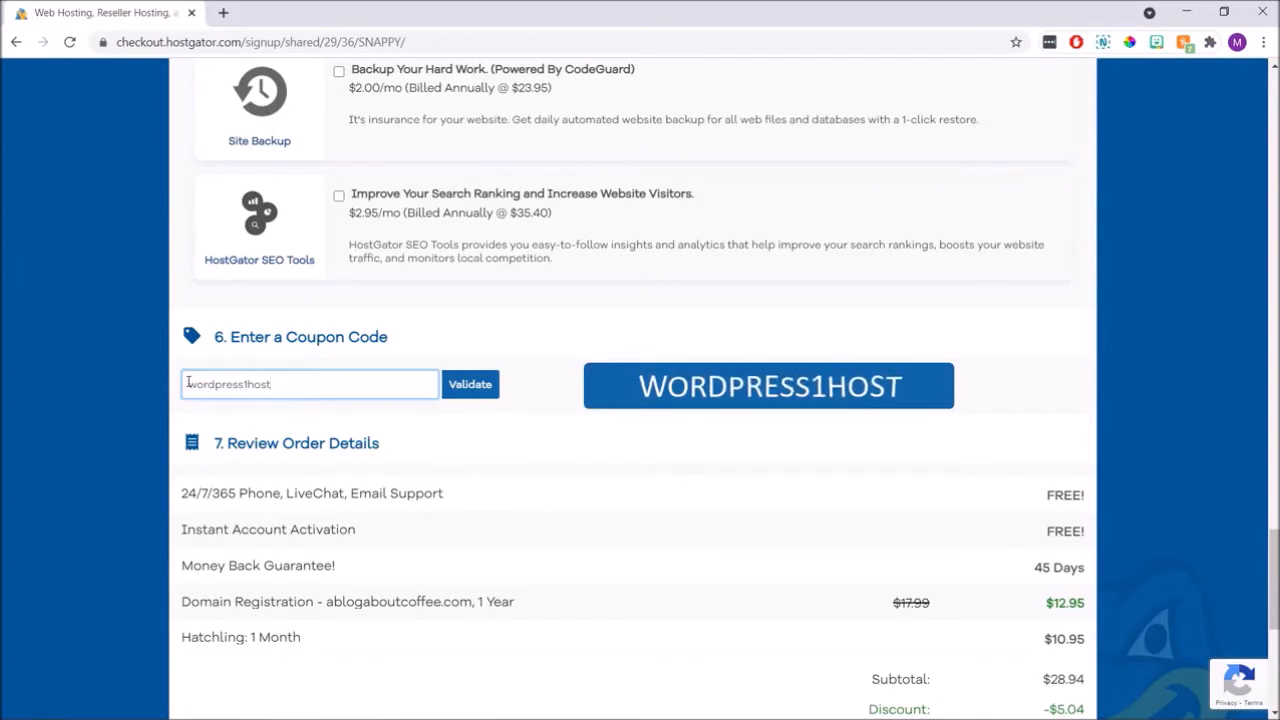
{"action": "left_click", "coordinate": [457, 387]}
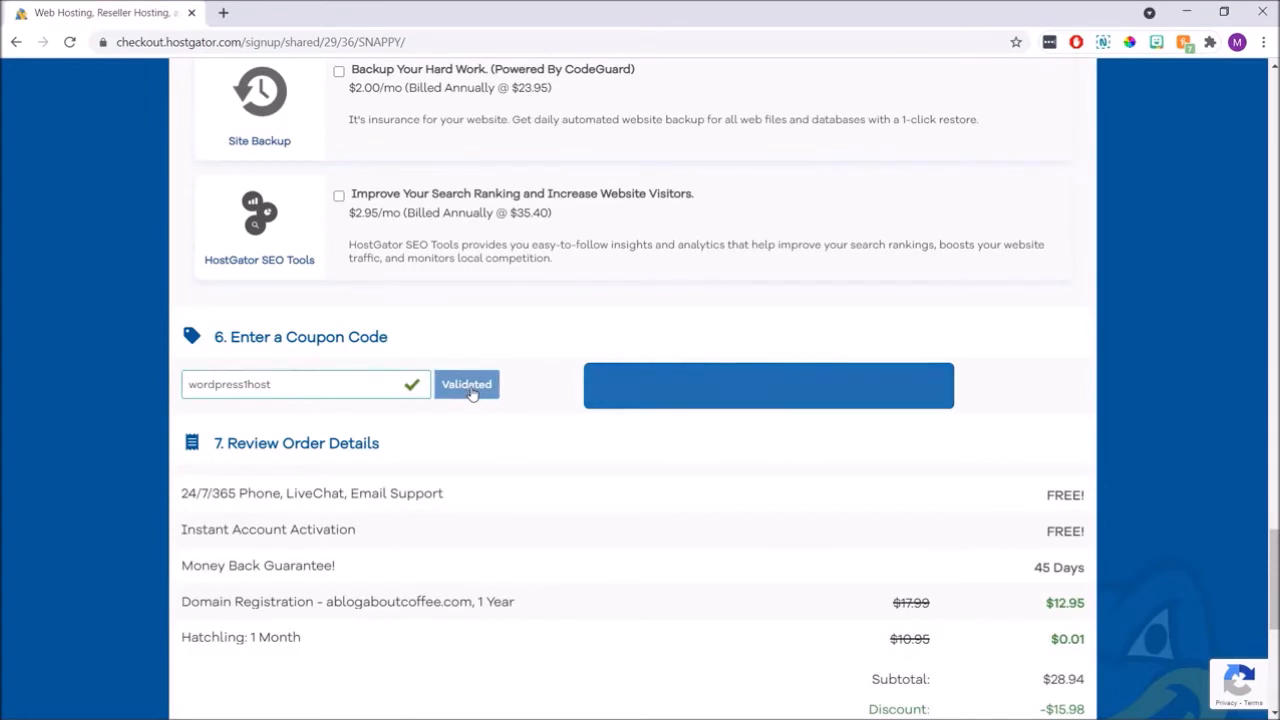
{"action": "scroll", "coordinate": [529, 394], "scroll_direction": "down", "scroll_amount": 3}
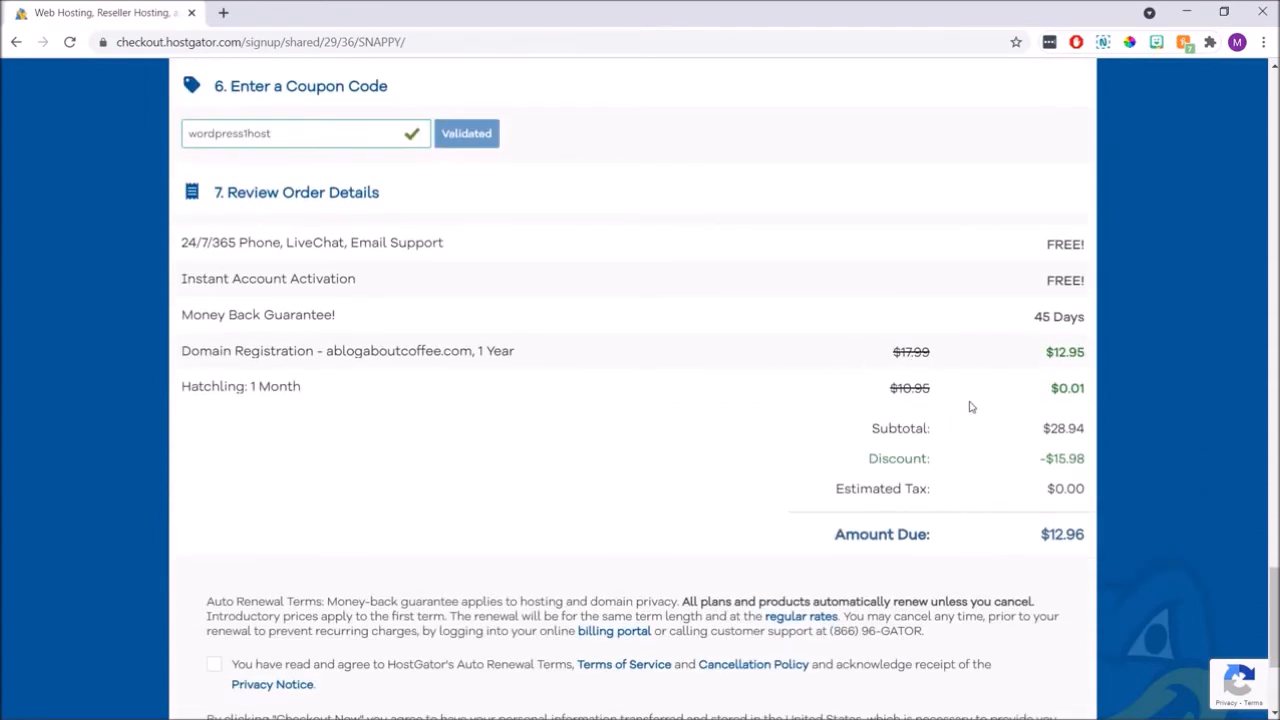
Step: Highlight the $0.01 price, 24/7/365 support and Money Back Guarantee! lines, then accept the renewal terms
{"action": "left_click_drag", "start_coordinate": [1049, 388], "coordinate": [1086, 387]}
{"action": "left_click", "coordinate": [778, 368]}
{"action": "left_click_drag", "start_coordinate": [443, 243], "coordinate": [172, 254]}
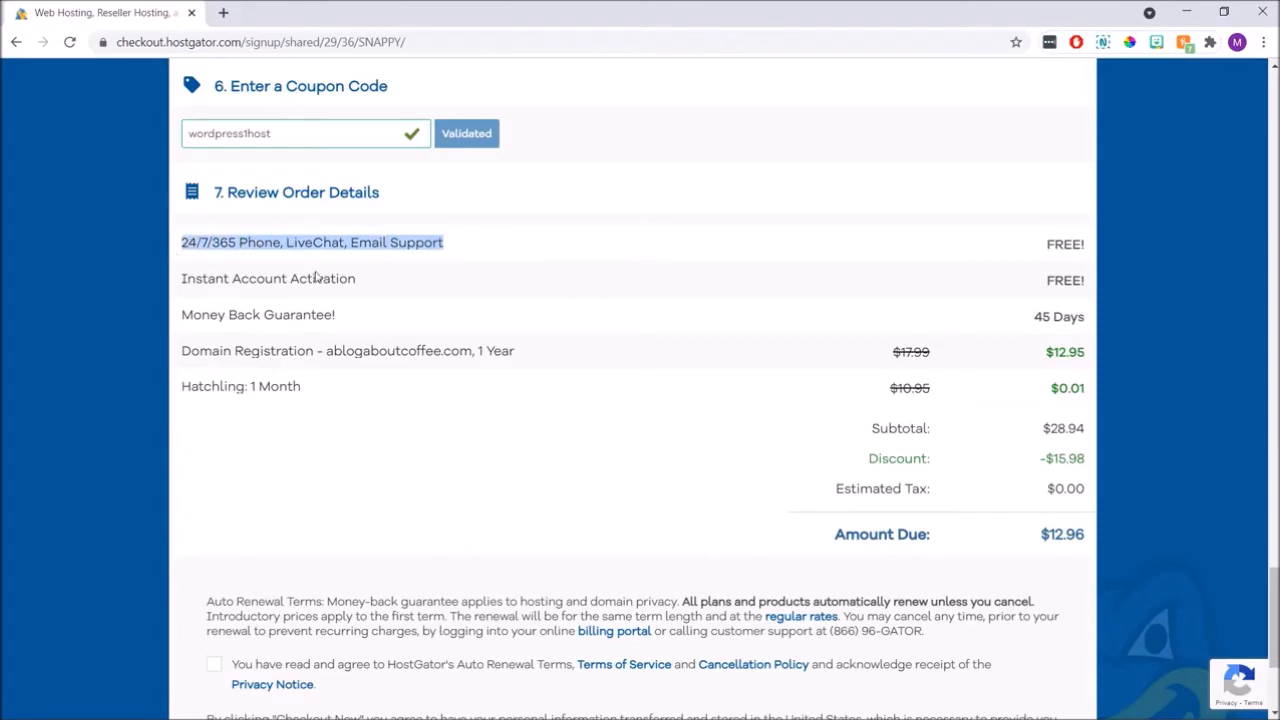
{"action": "left_click", "coordinate": [323, 318]}
{"action": "left_click_drag", "start_coordinate": [323, 318], "coordinate": [86, 344]}
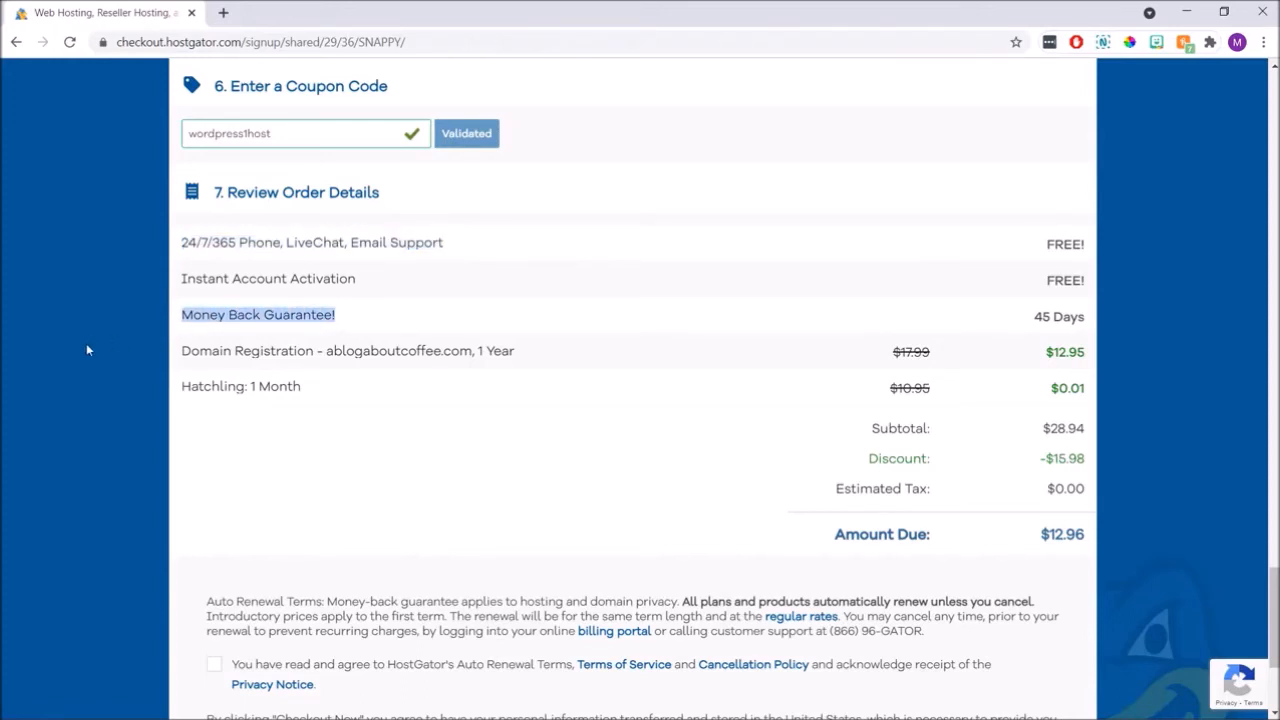
{"action": "left_click", "coordinate": [87, 346]}
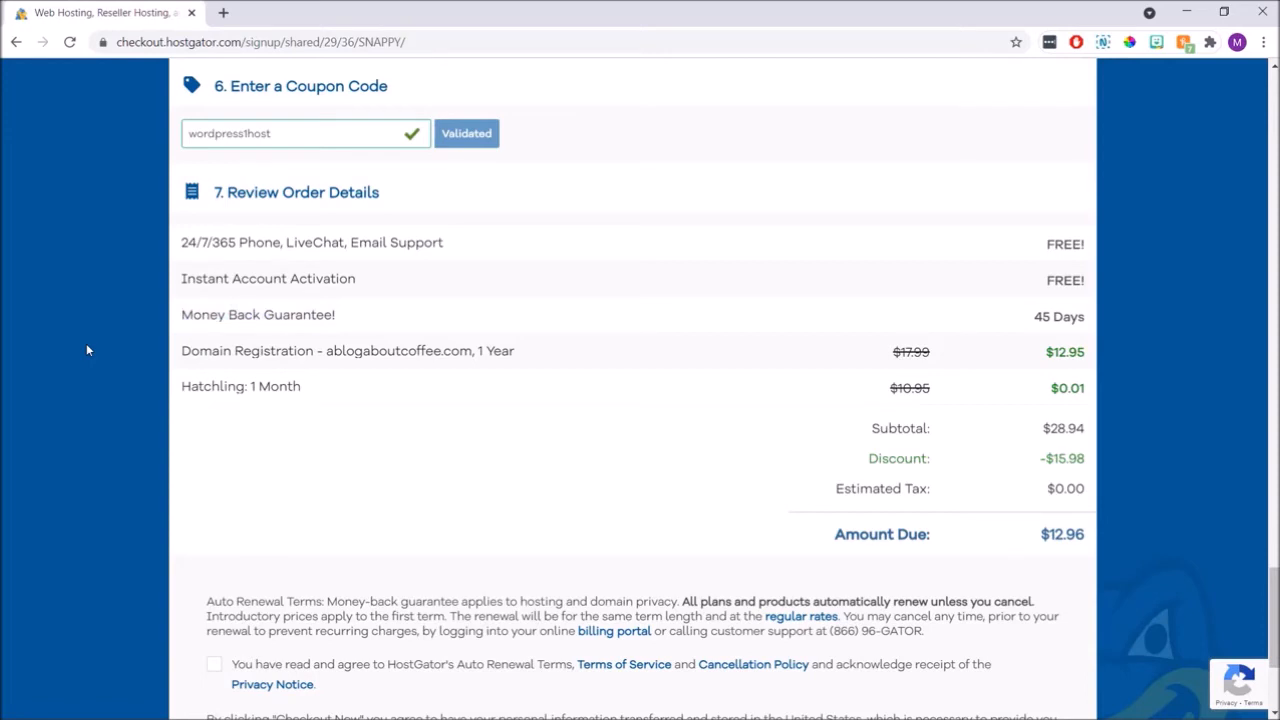
{"action": "scroll", "coordinate": [87, 349], "scroll_direction": "down", "scroll_amount": 3}
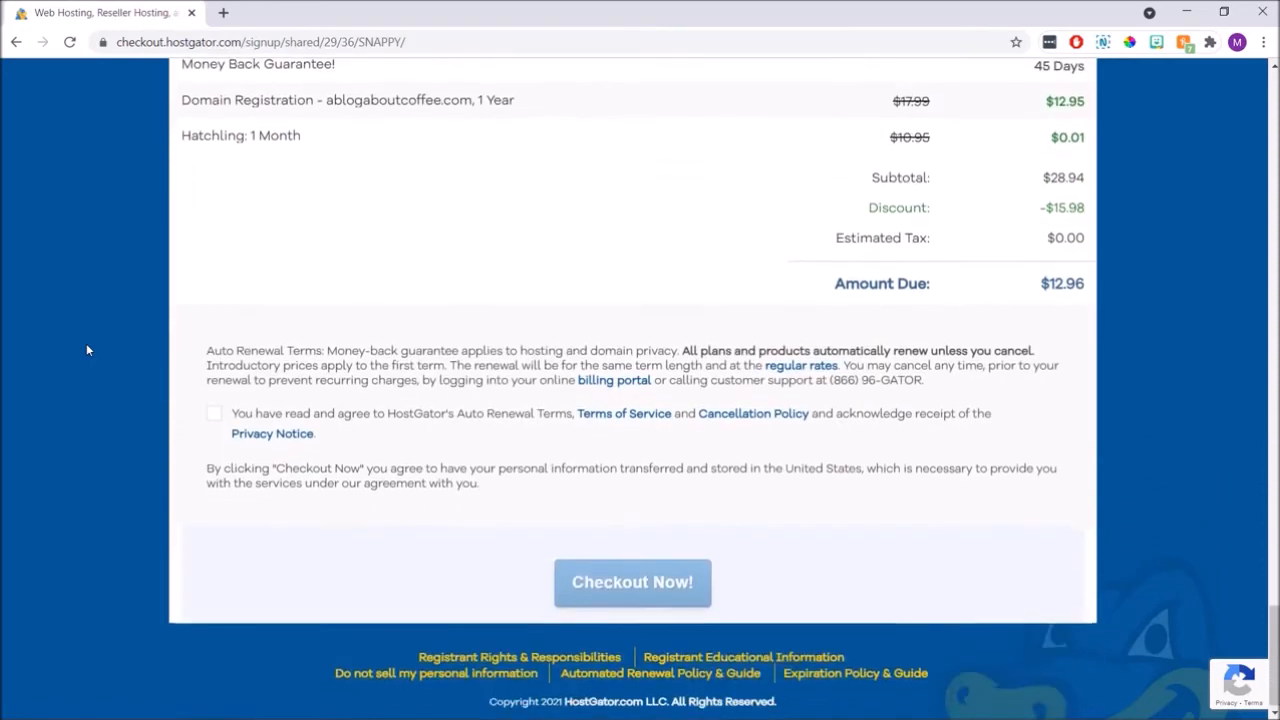
{"action": "left_click", "coordinate": [214, 415]}
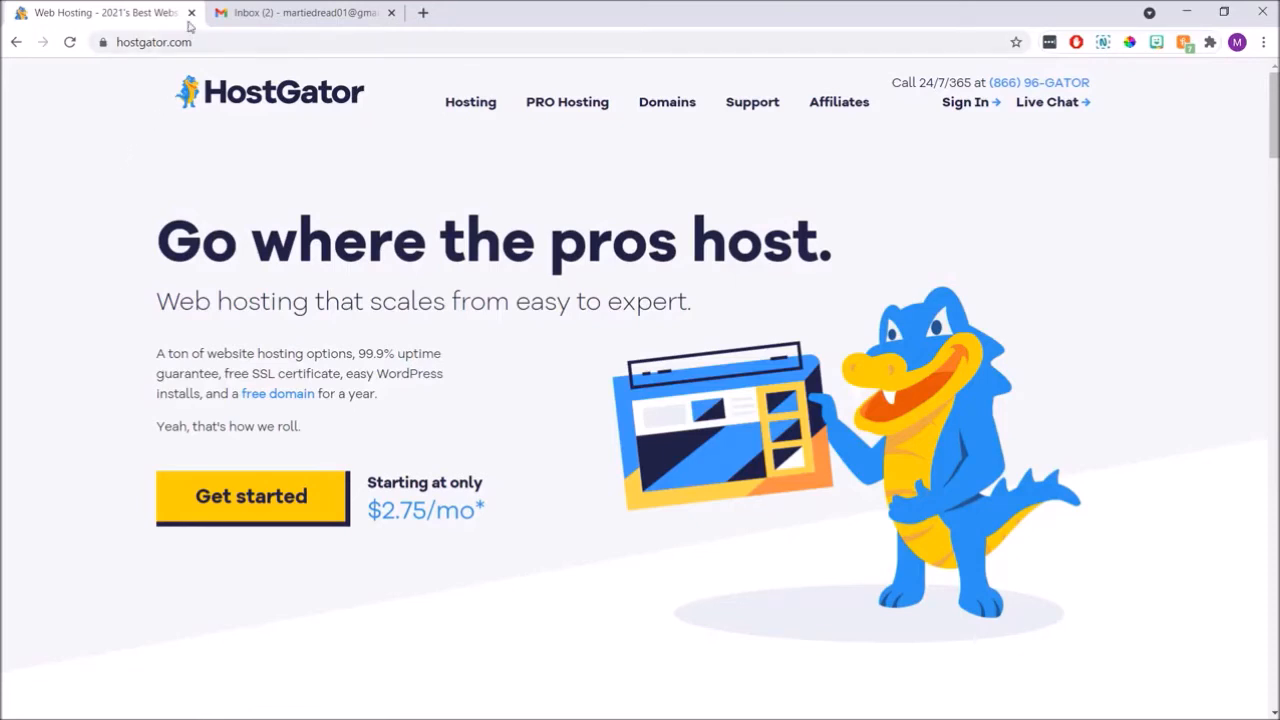
Step: Open the 'HostGator.com :: Your Account Info' email in Gmail and follow its Your Control Panel link
{"action": "left_click", "coordinate": [191, 13]}
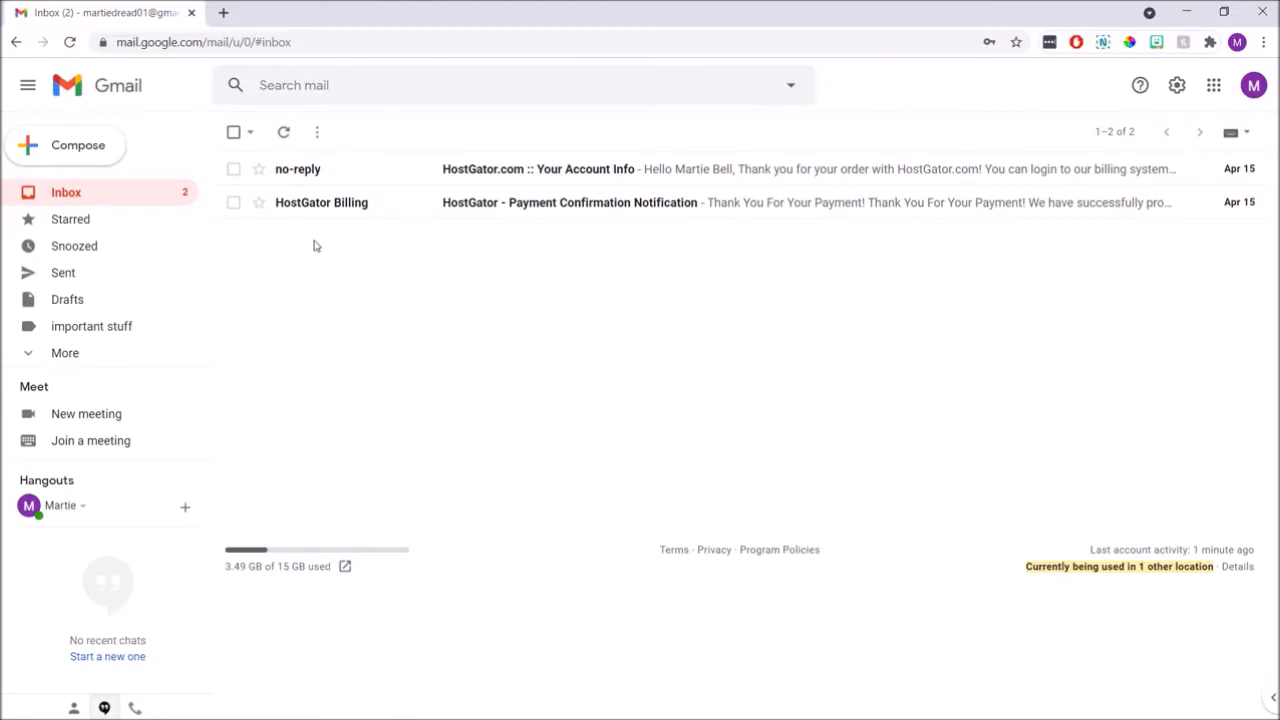
{"action": "left_click", "coordinate": [394, 169]}
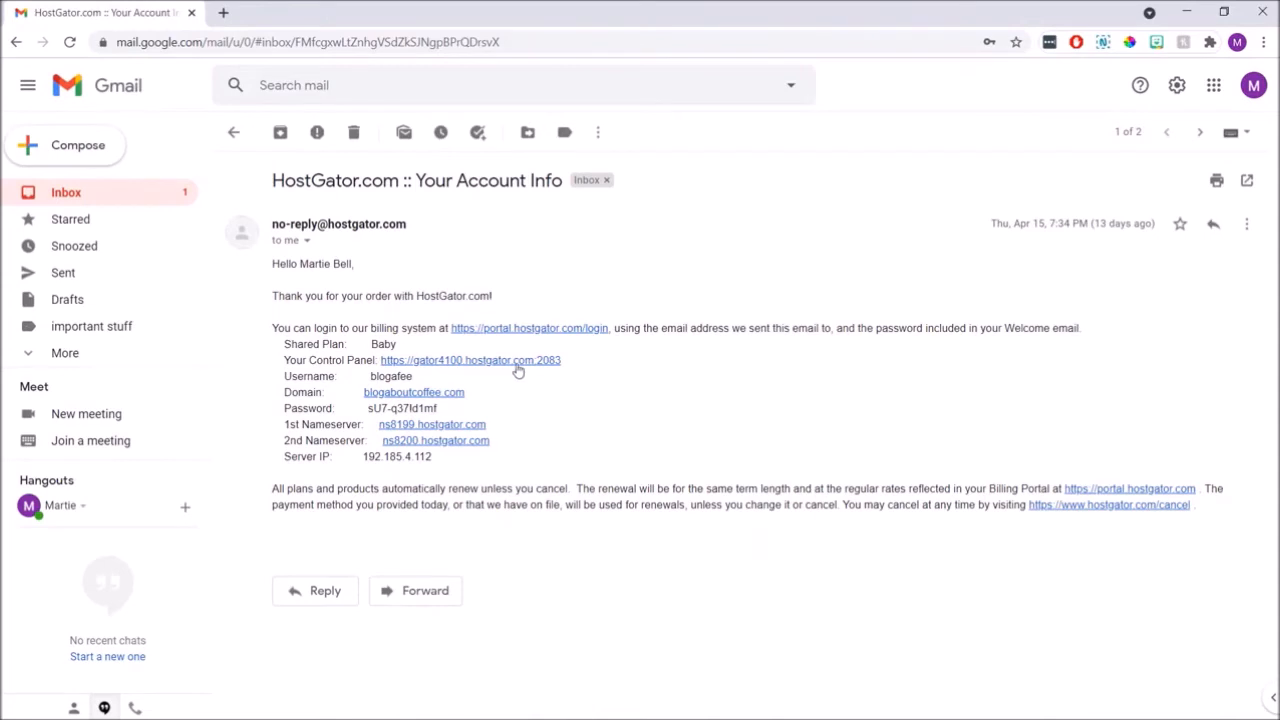
{"action": "left_click", "coordinate": [512, 362]}
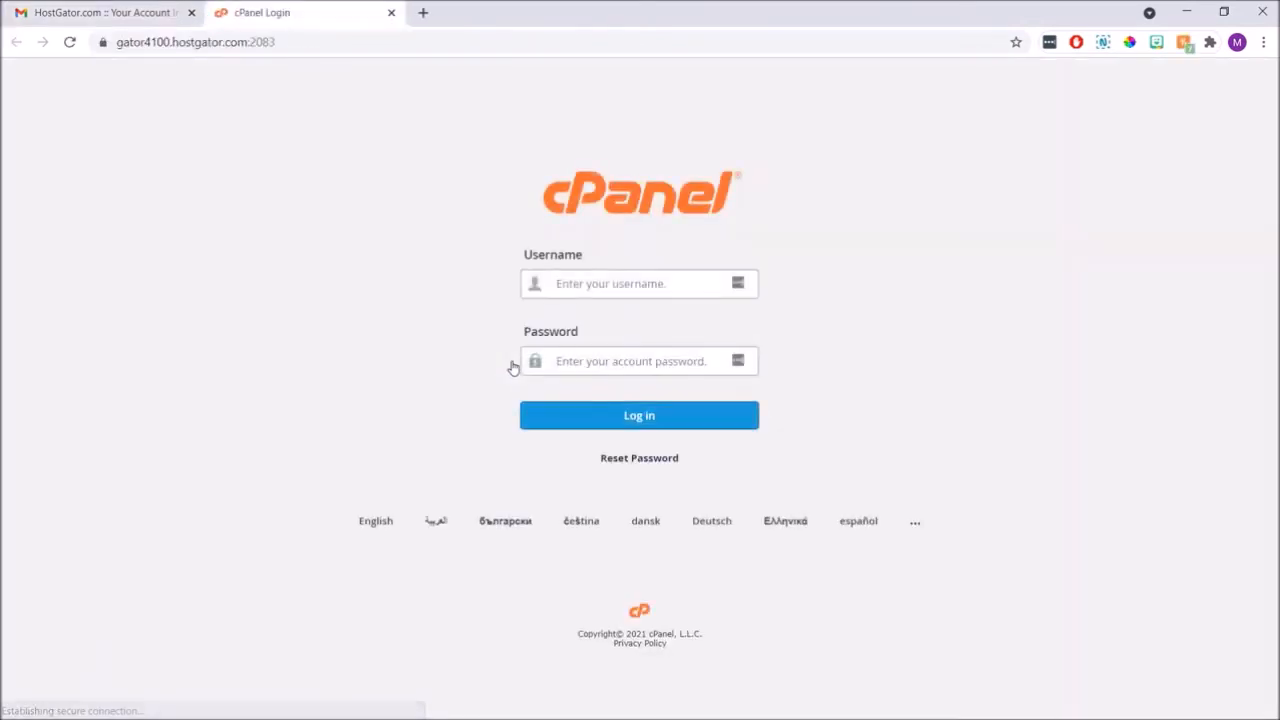
Step: Copy the account username from the HostGator email into the cPanel Username field
{"action": "left_click", "coordinate": [147, 16]}
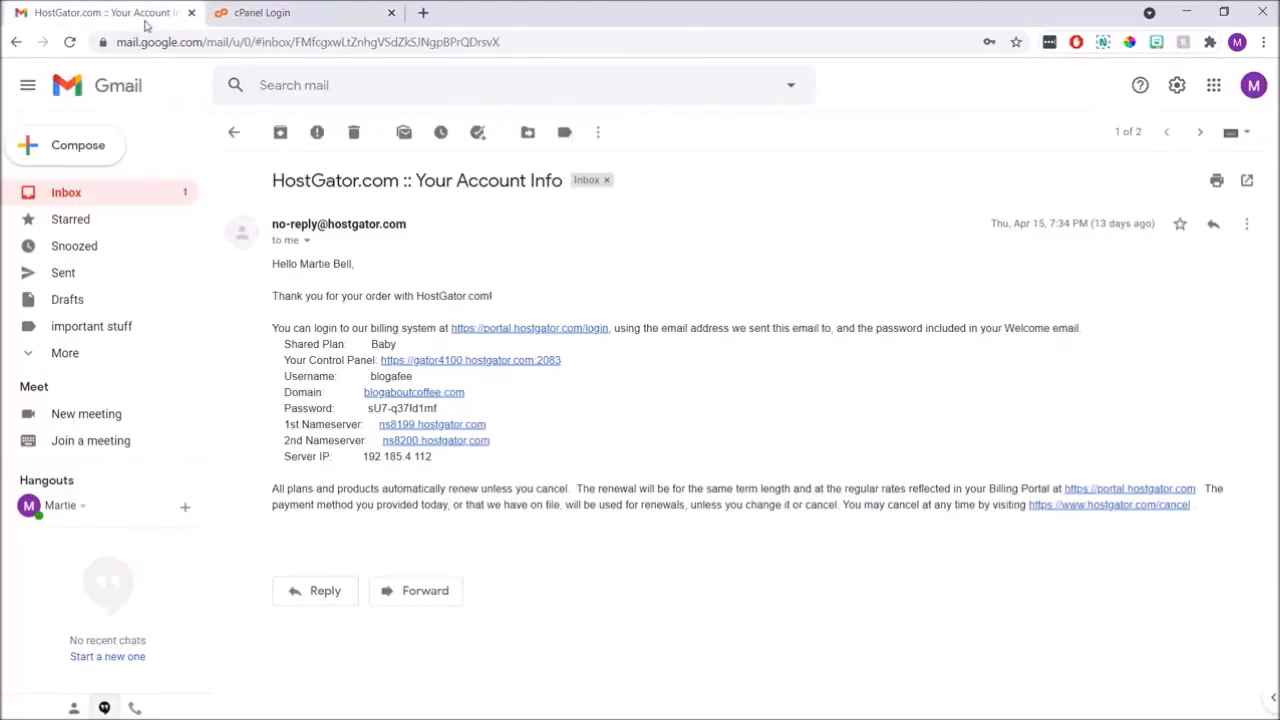
{"action": "left_click_drag", "start_coordinate": [409, 376], "coordinate": [371, 378]}
{"action": "right_click", "coordinate": [377, 381]}
{"action": "left_click", "coordinate": [398, 391]}
{"action": "left_click", "coordinate": [295, 16]}
{"action": "right_click", "coordinate": [573, 280]}
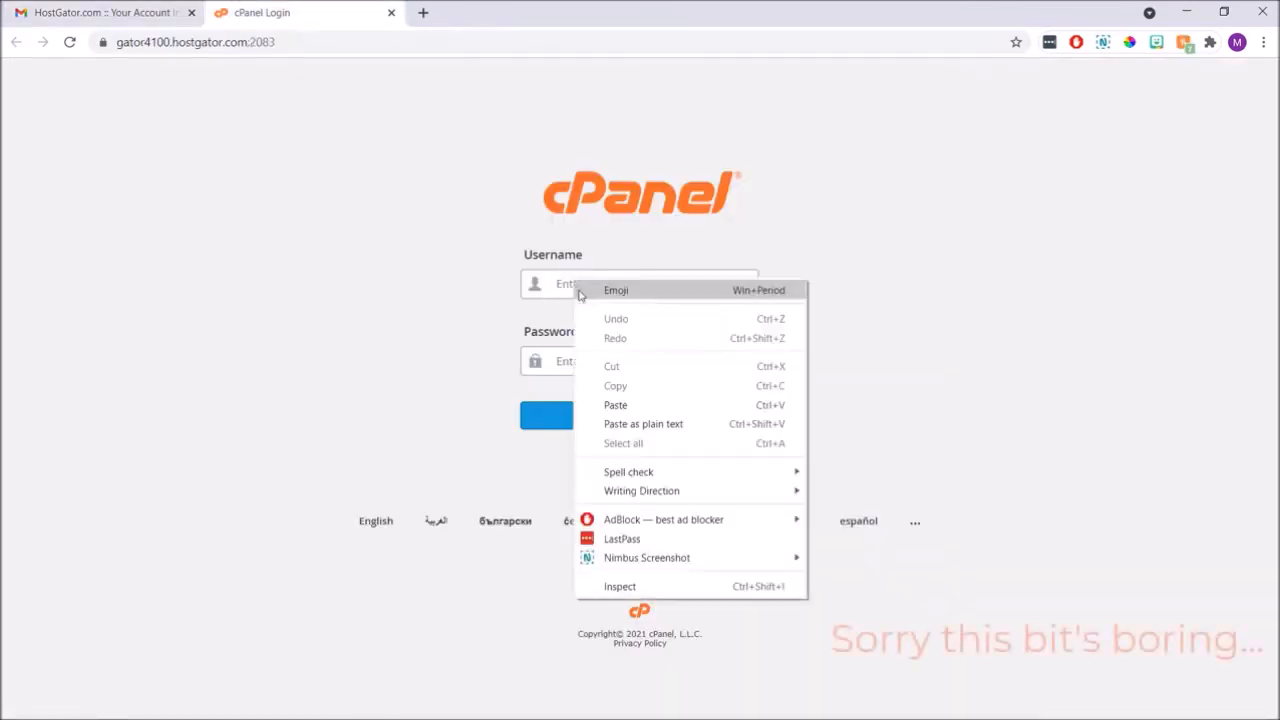
{"action": "left_click", "coordinate": [615, 405]}
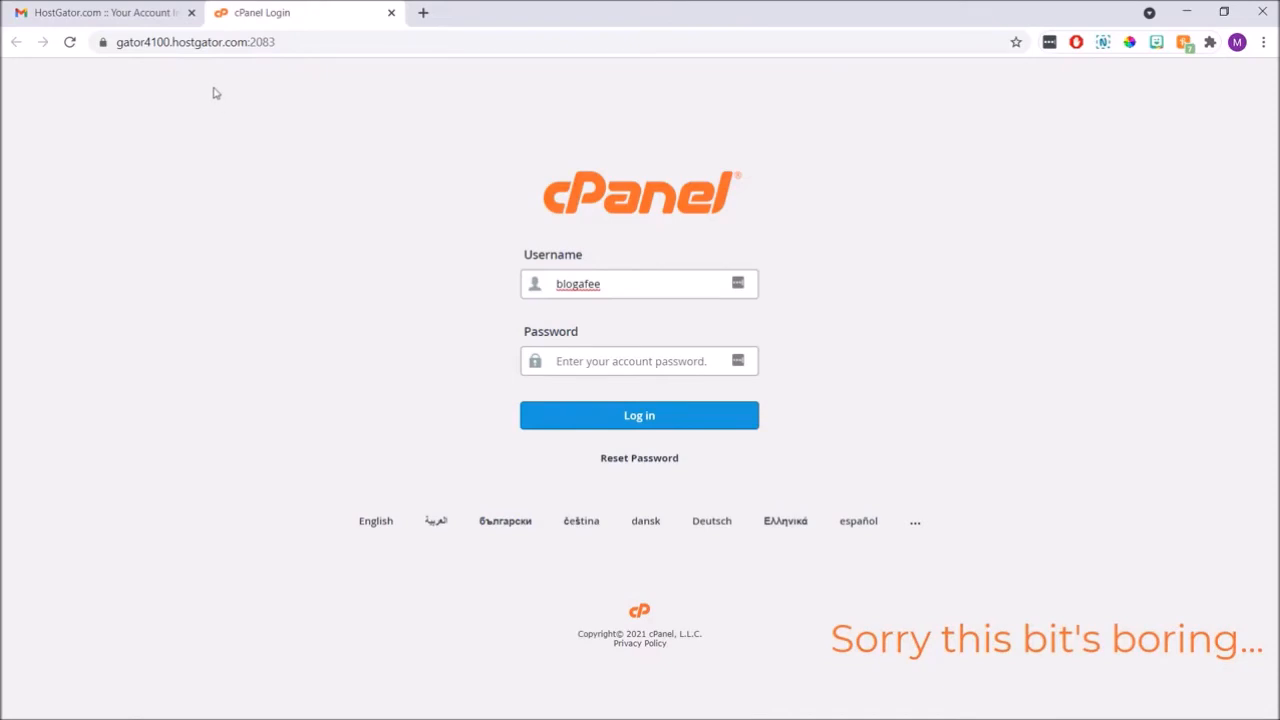
Step: Copy the account password from the email into the Password field and log in to cPanel
{"action": "left_click", "coordinate": [147, 18]}
{"action": "left_click_drag", "start_coordinate": [442, 410], "coordinate": [369, 411]}
{"action": "right_click", "coordinate": [369, 411]}
{"action": "left_click", "coordinate": [400, 421]}
{"action": "left_click", "coordinate": [262, 14]}
{"action": "right_click", "coordinate": [572, 359]}
{"action": "left_click", "coordinate": [630, 533]}
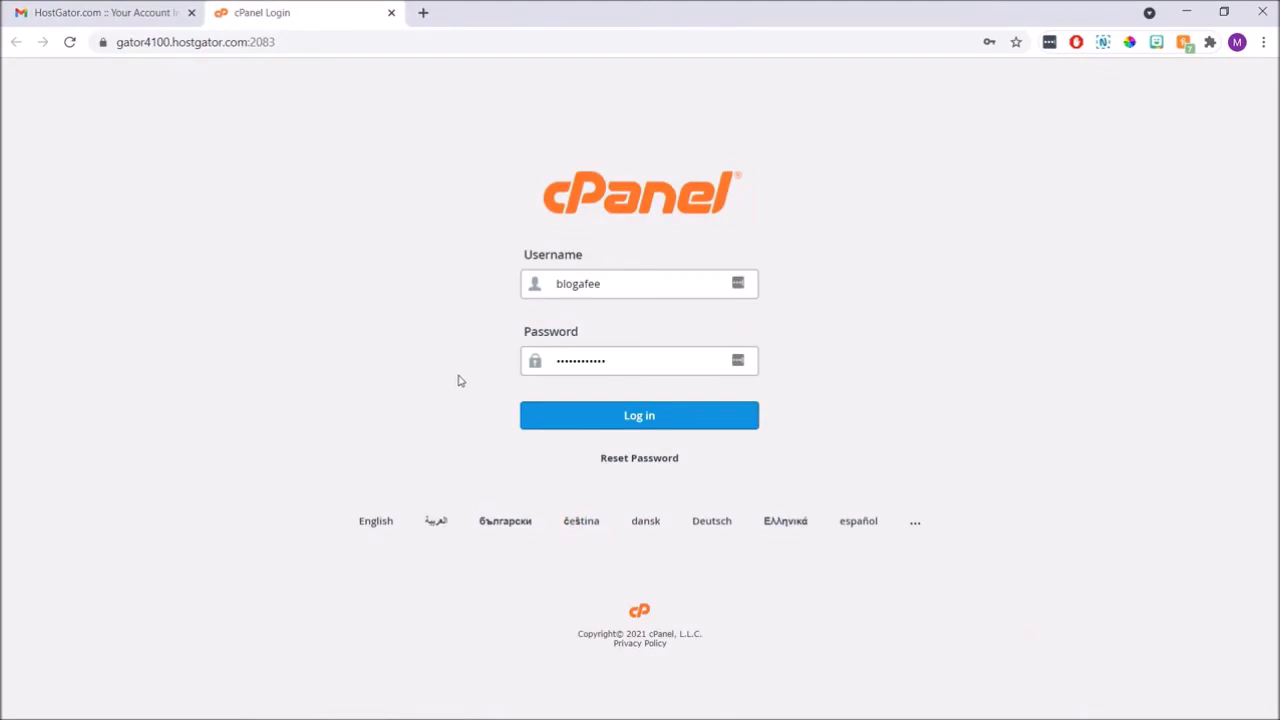
{"action": "left_click", "coordinate": [535, 422]}
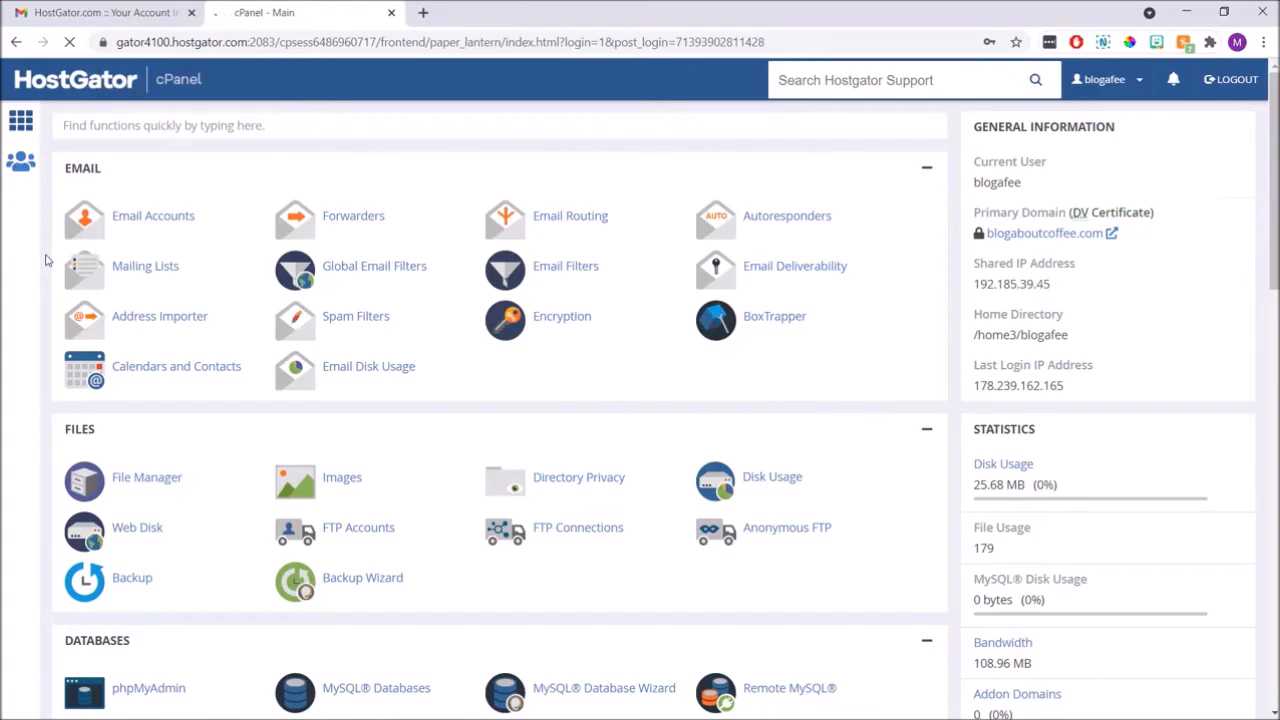
Step: Launch WordPress Manager by Softaculous from the cPanel Software section
{"action": "scroll", "coordinate": [45, 260], "scroll_direction": "down", "scroll_amount": 7}
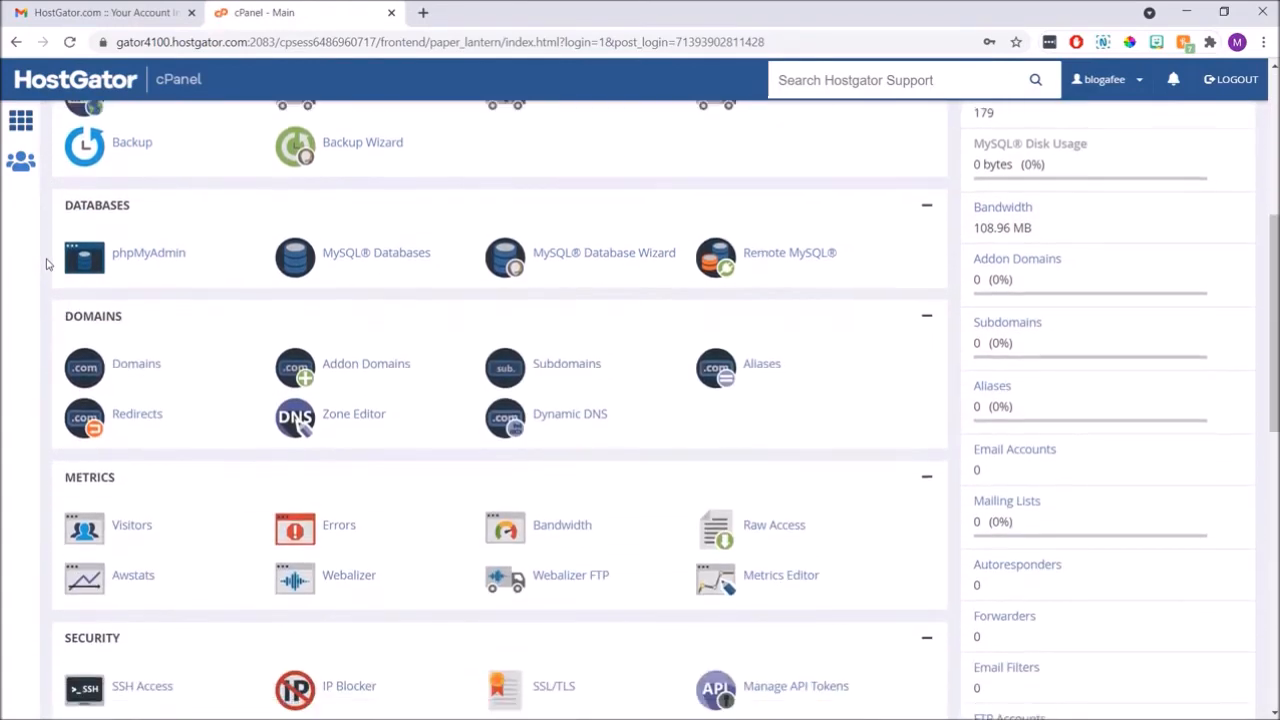
{"action": "scroll", "coordinate": [45, 263], "scroll_direction": "down", "scroll_amount": 3}
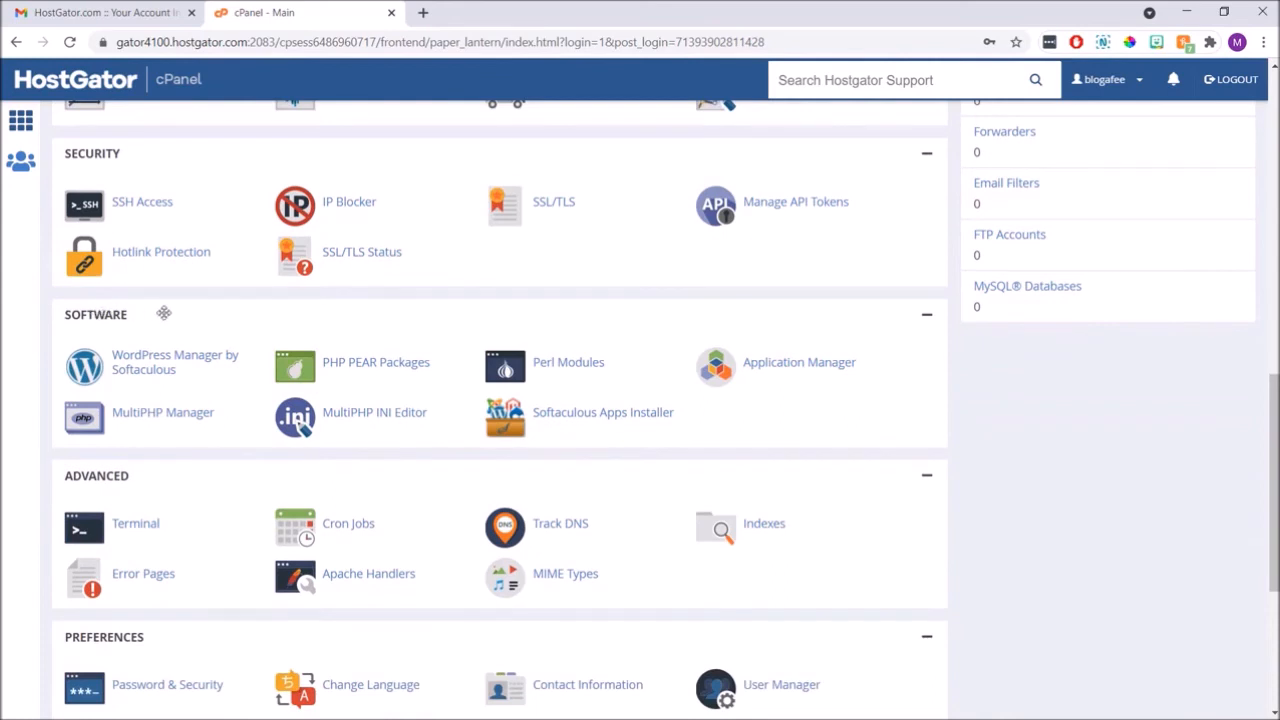
{"action": "left_click", "coordinate": [148, 364]}
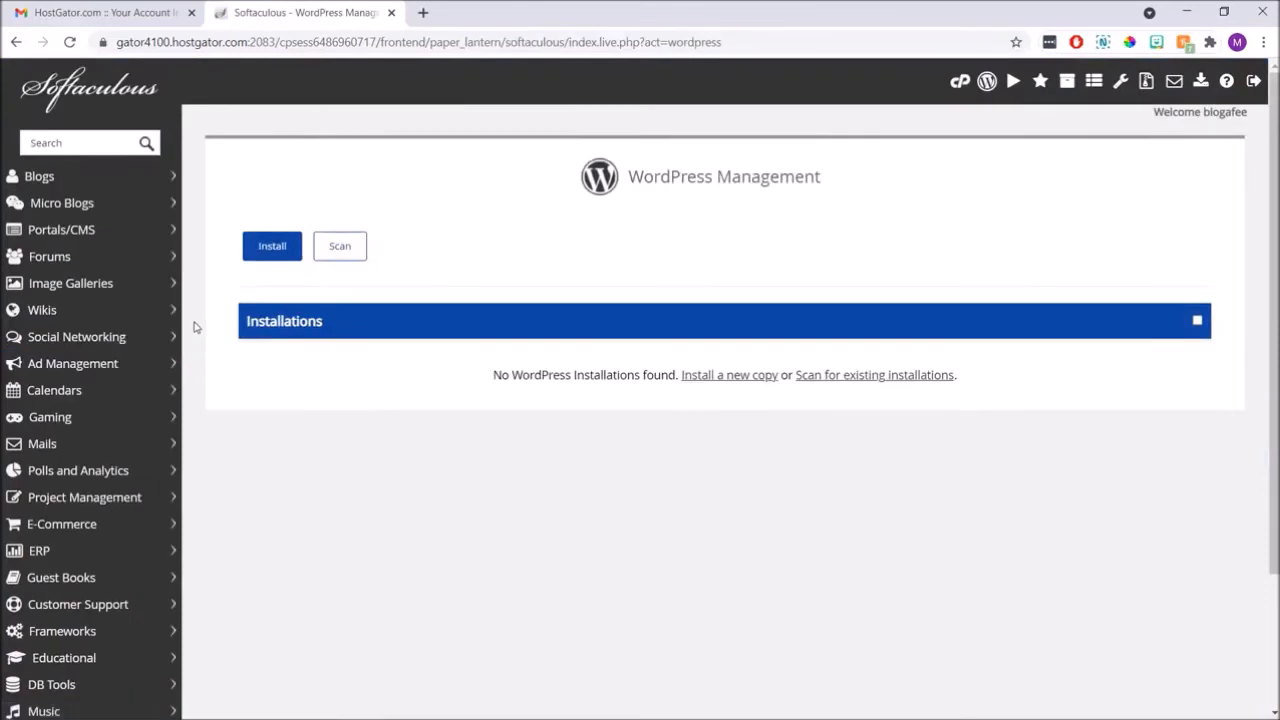
{"action": "left_click", "coordinate": [268, 247]}
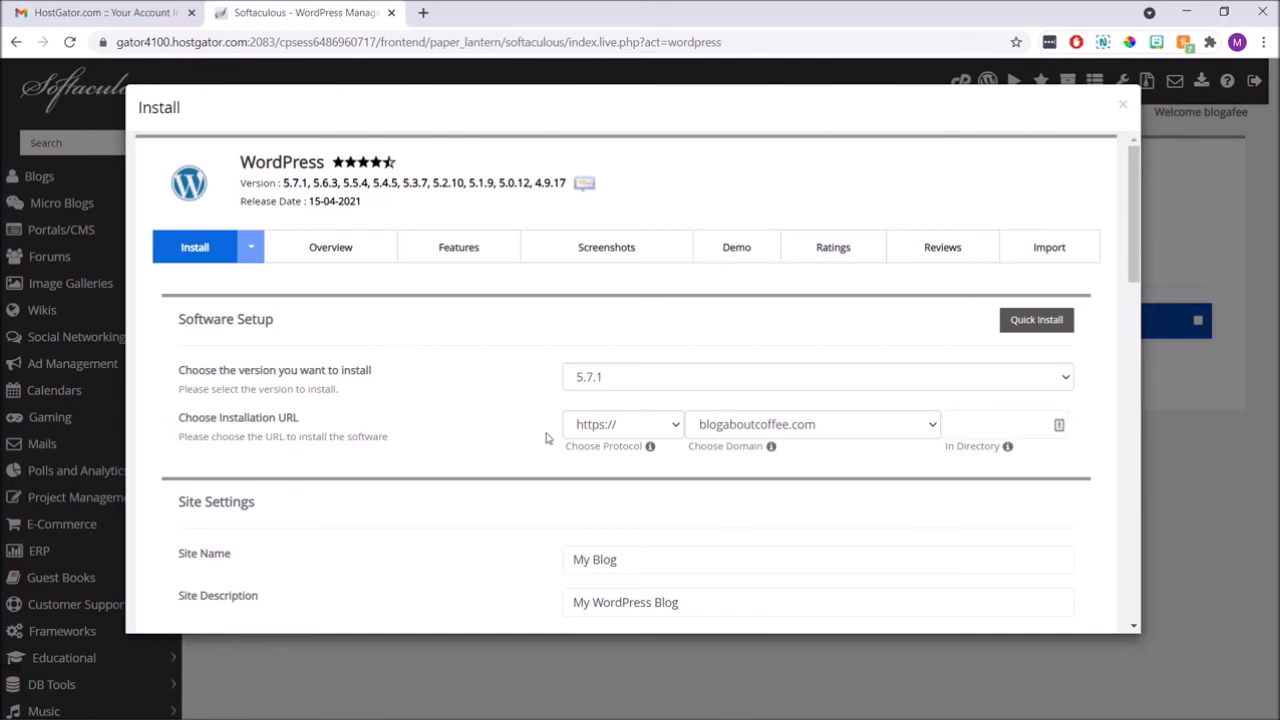
{"action": "left_click", "coordinate": [580, 432]}
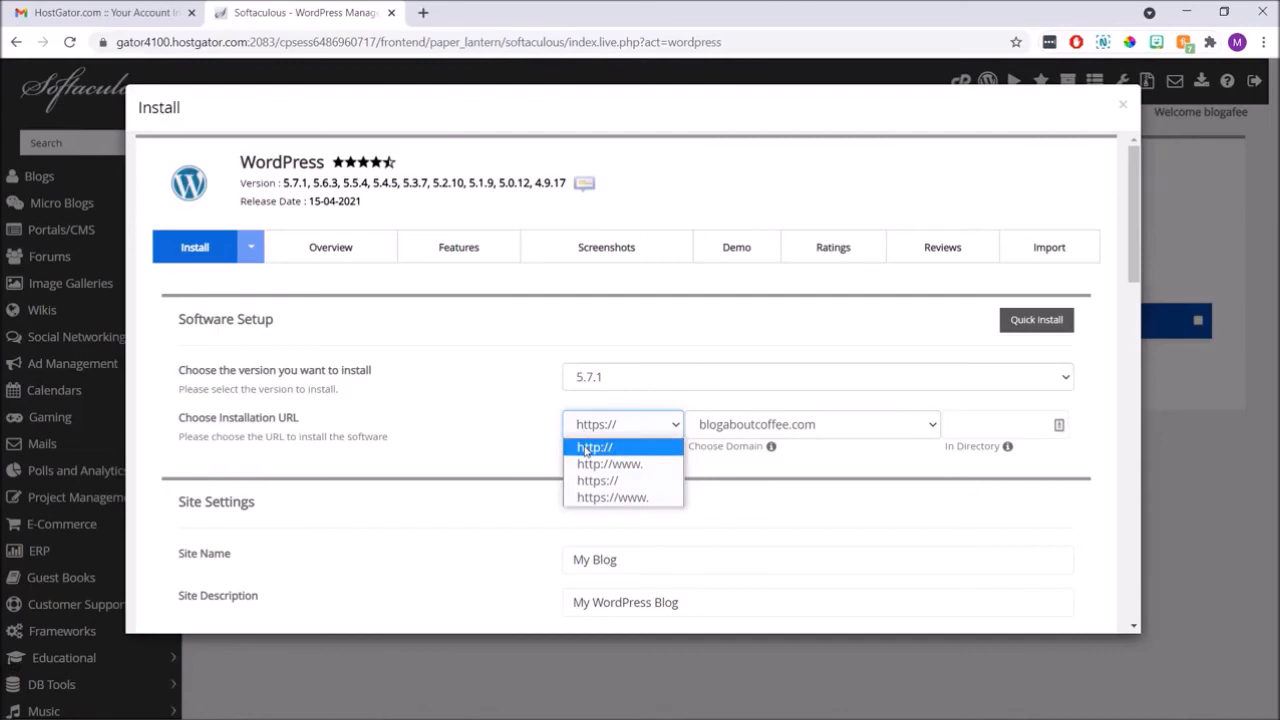
{"action": "left_click", "coordinate": [587, 447]}
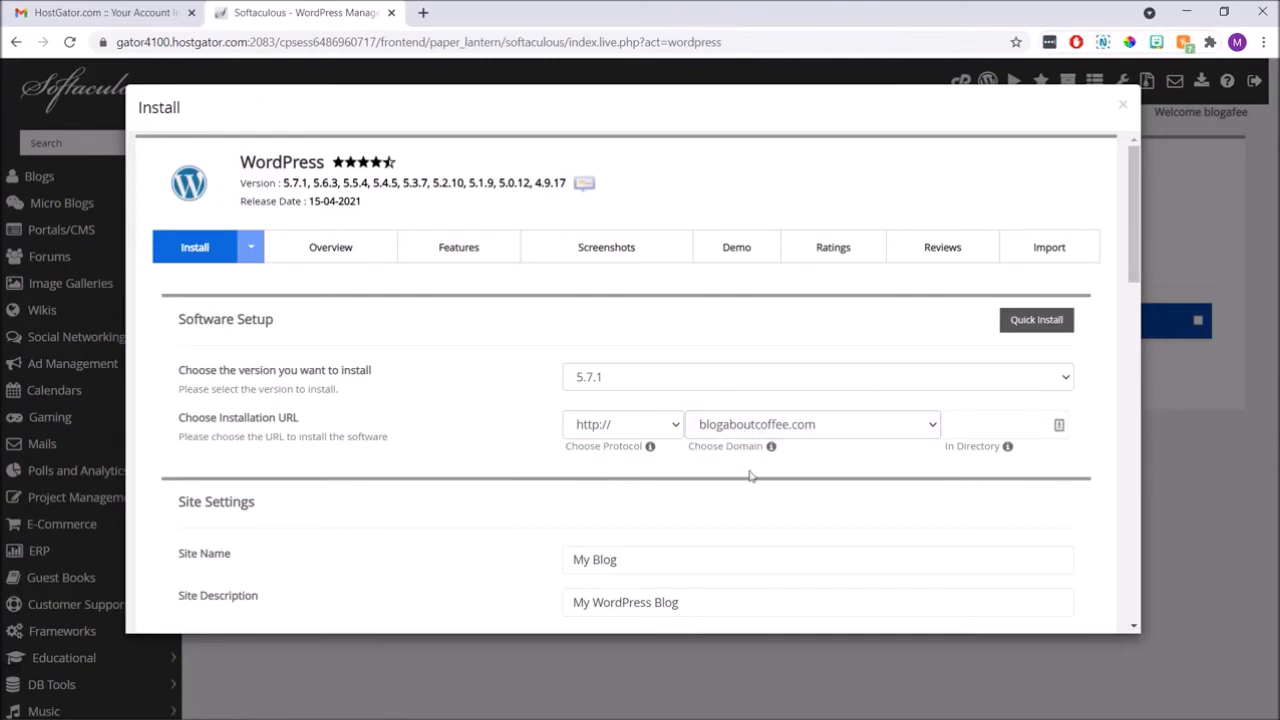
{"action": "scroll", "coordinate": [750, 476], "scroll_direction": "down", "scroll_amount": 2}
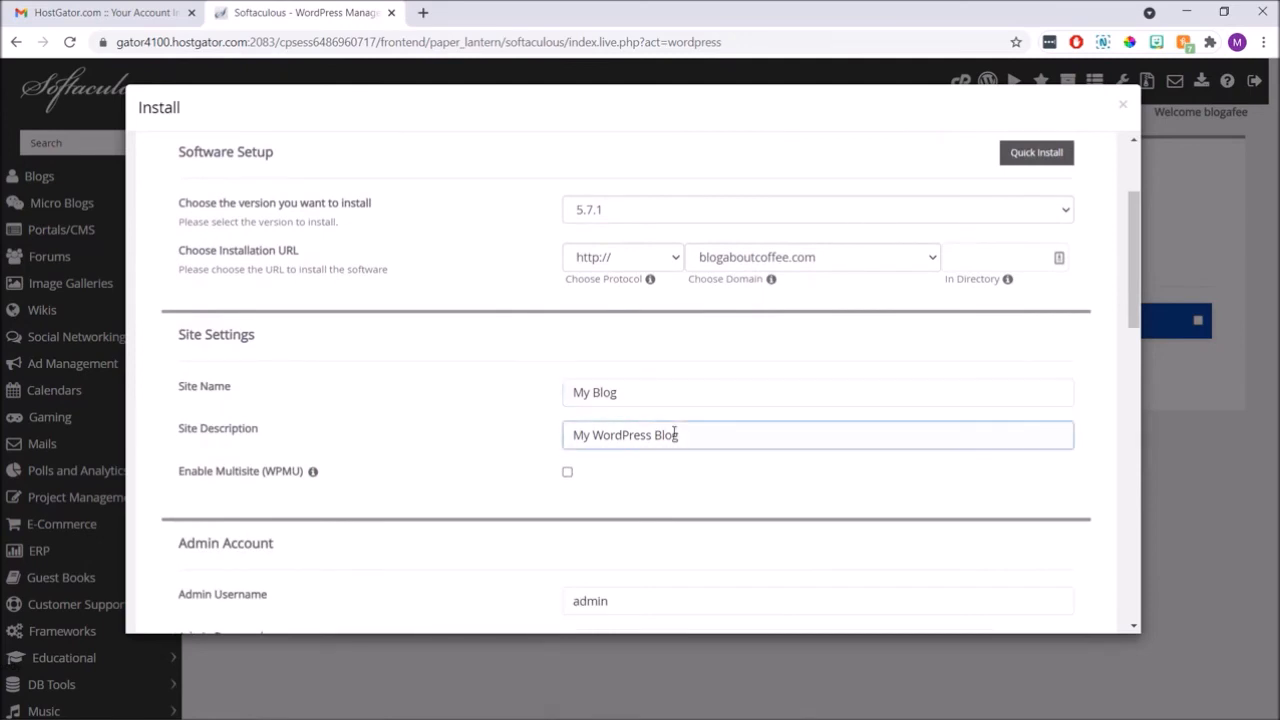
Step: Name the site 'Coffee Blog' with the description 'A blog all about coffee!'
{"action": "left_click_drag", "start_coordinate": [640, 394], "coordinate": [555, 397]}
{"action": "type", "text": "Coffee"}
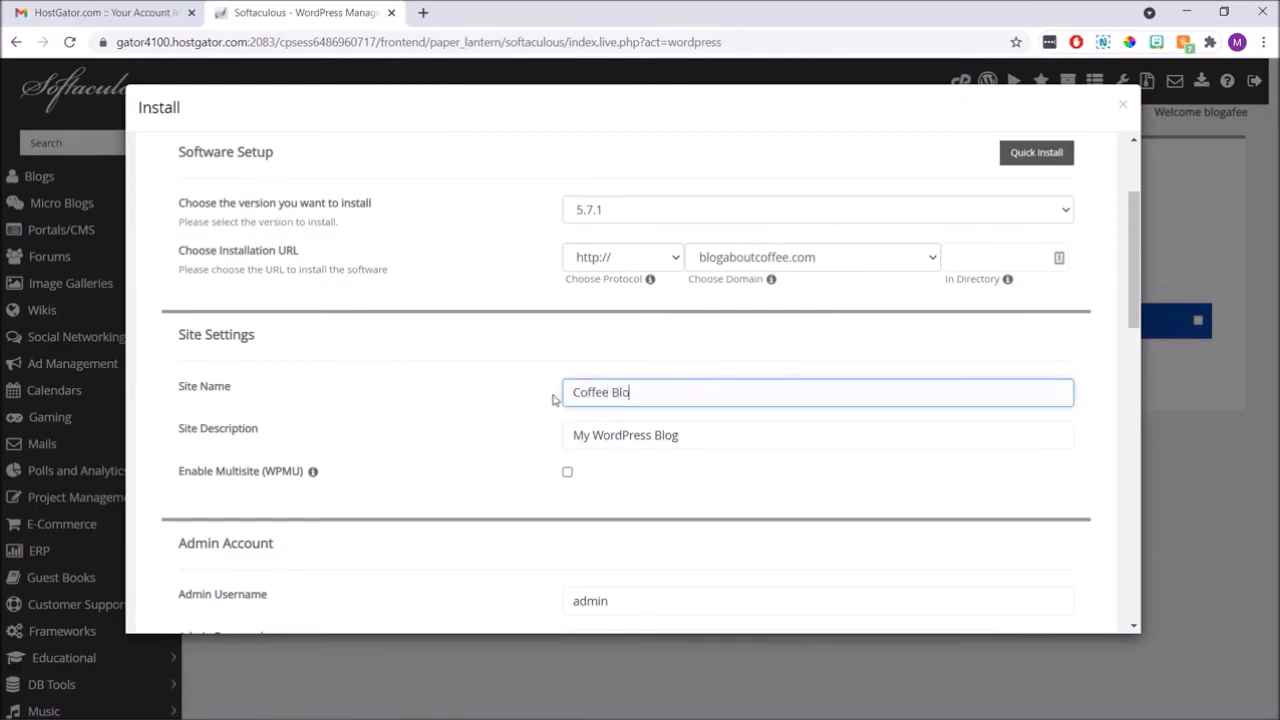
{"action": "left_click", "coordinate": [544, 415]}
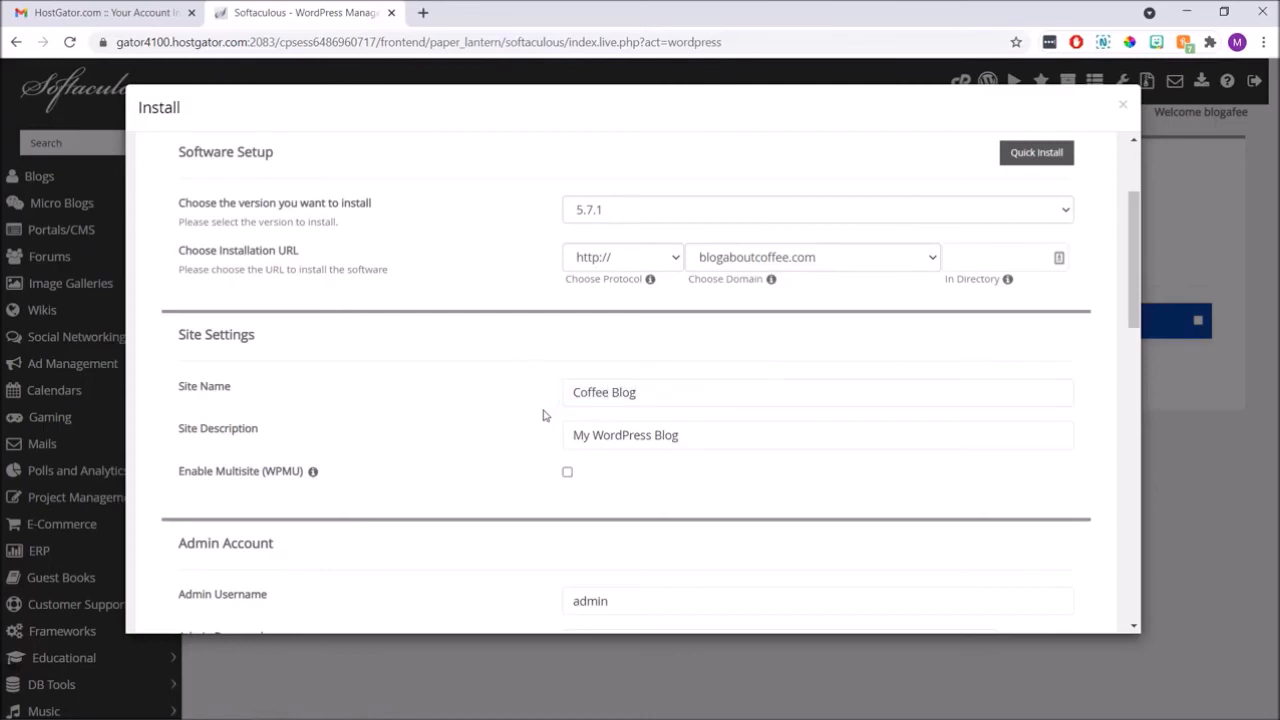
{"action": "left_click_drag", "start_coordinate": [693, 441], "coordinate": [562, 446]}
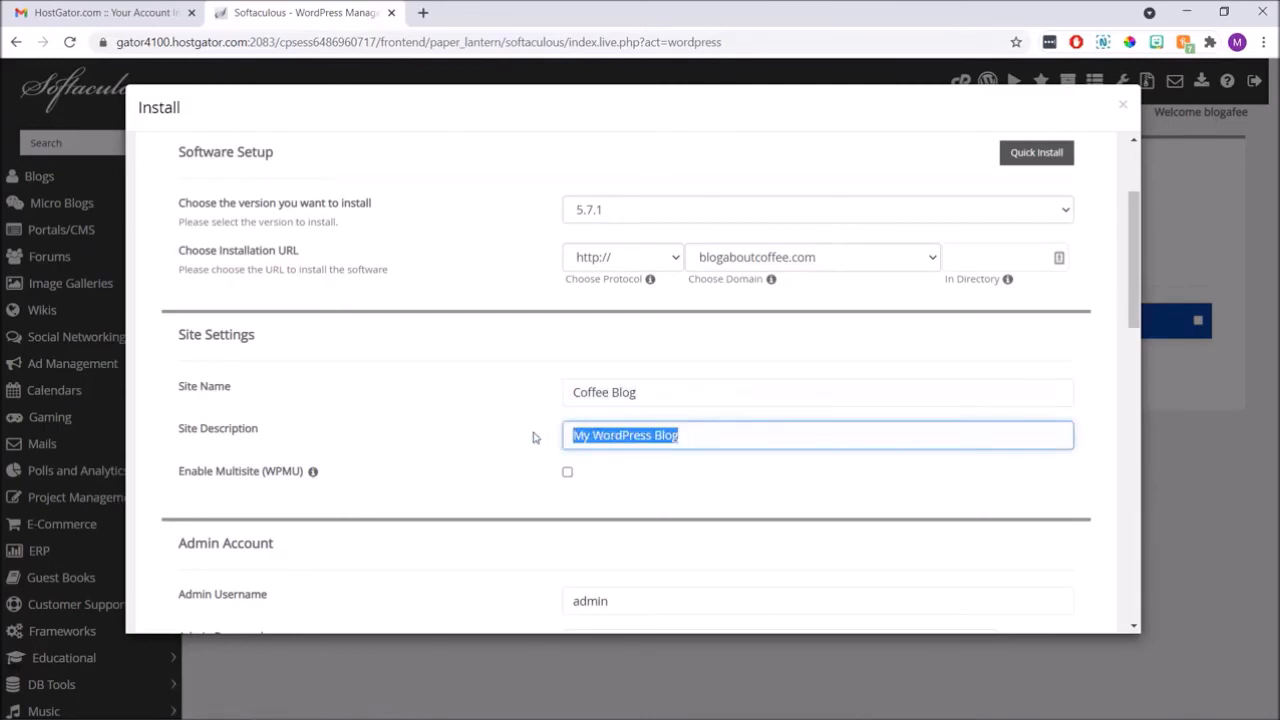
{"action": "type", "text": "A blog"}
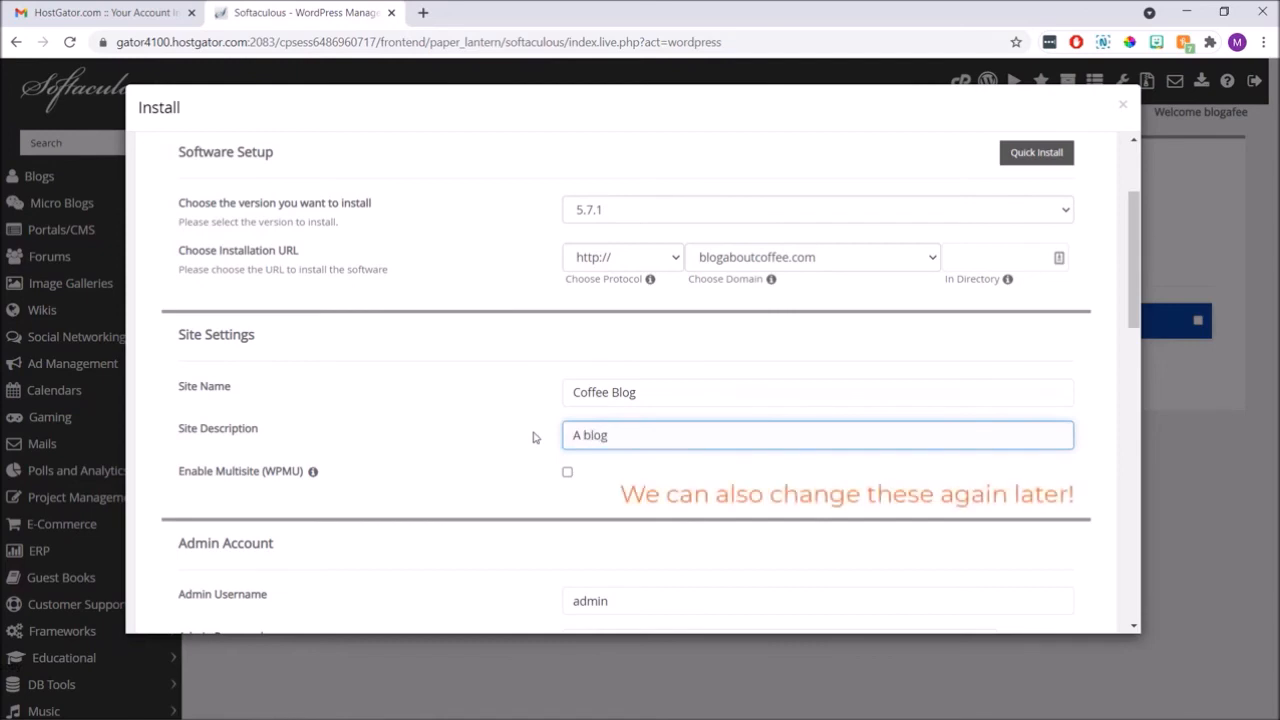
{"action": "type", "text": " all about coffee!"}
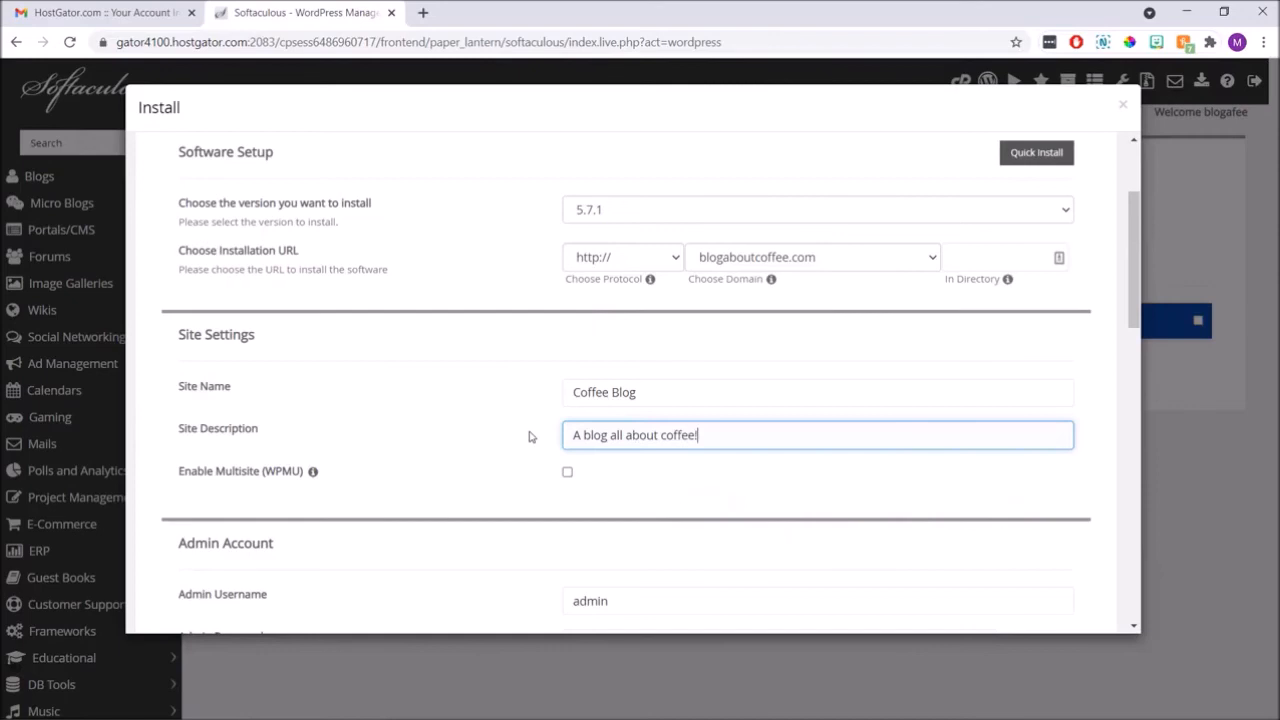
{"action": "left_click", "coordinate": [528, 435]}
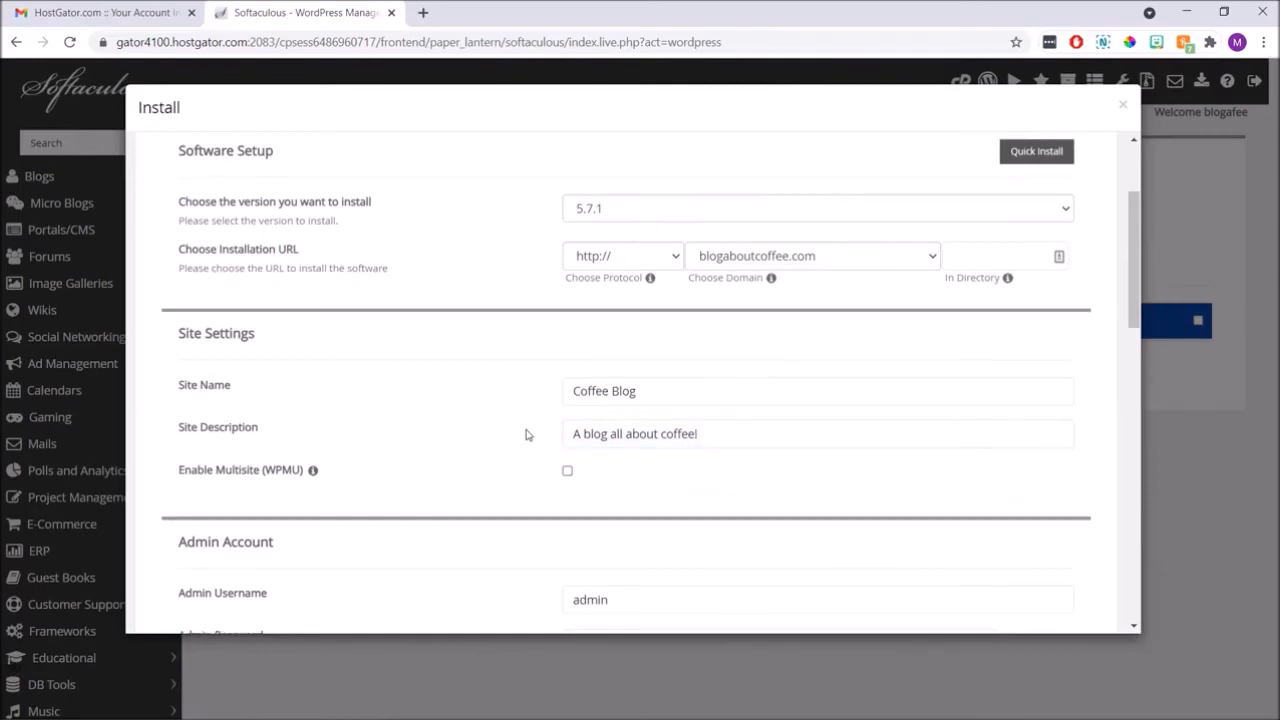
Step: Replace the default admin username, password and e-mail with the owner's own credentials
{"action": "scroll", "coordinate": [528, 435], "scroll_direction": "down", "scroll_amount": 3}
{"action": "left_click", "coordinate": [620, 349]}
{"action": "left_click_drag", "start_coordinate": [620, 349], "coordinate": [557, 362]}
{"action": "type", "text": "Martie"}
{"action": "key", "text": "Tab"}
{"action": "type", "text": "Thisisa"}
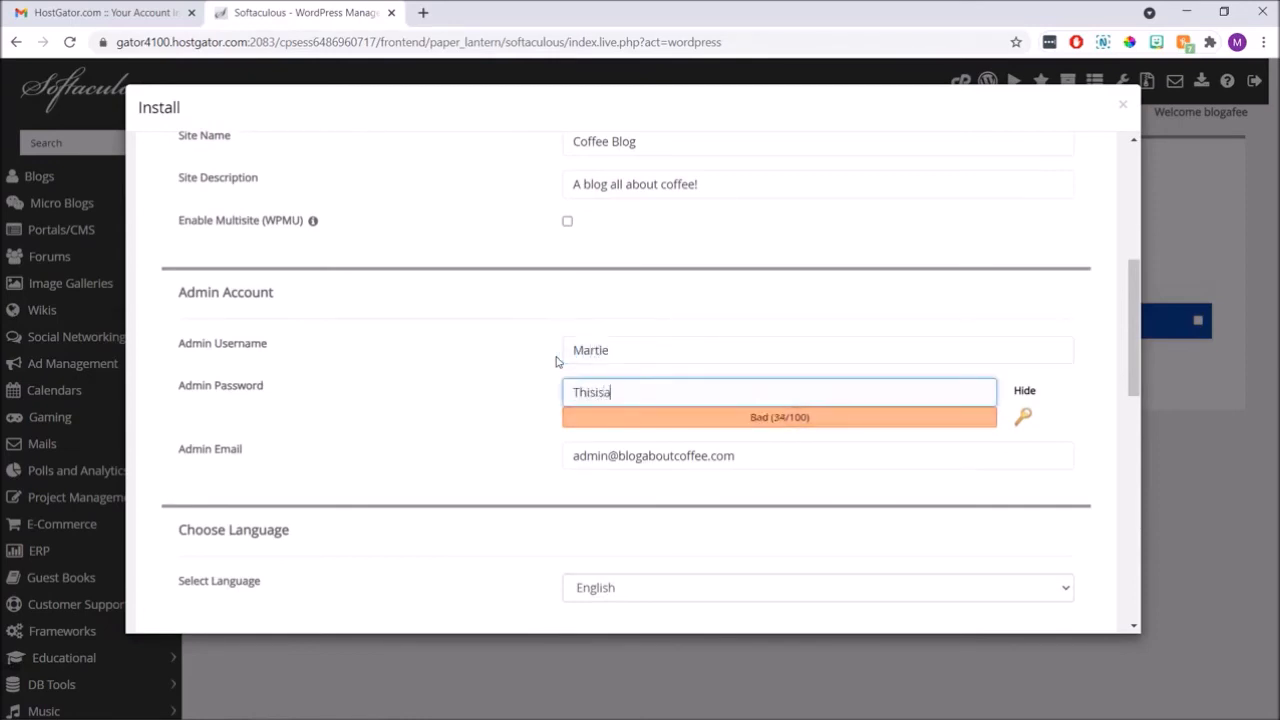
{"action": "type", "text": "TestPass!"}
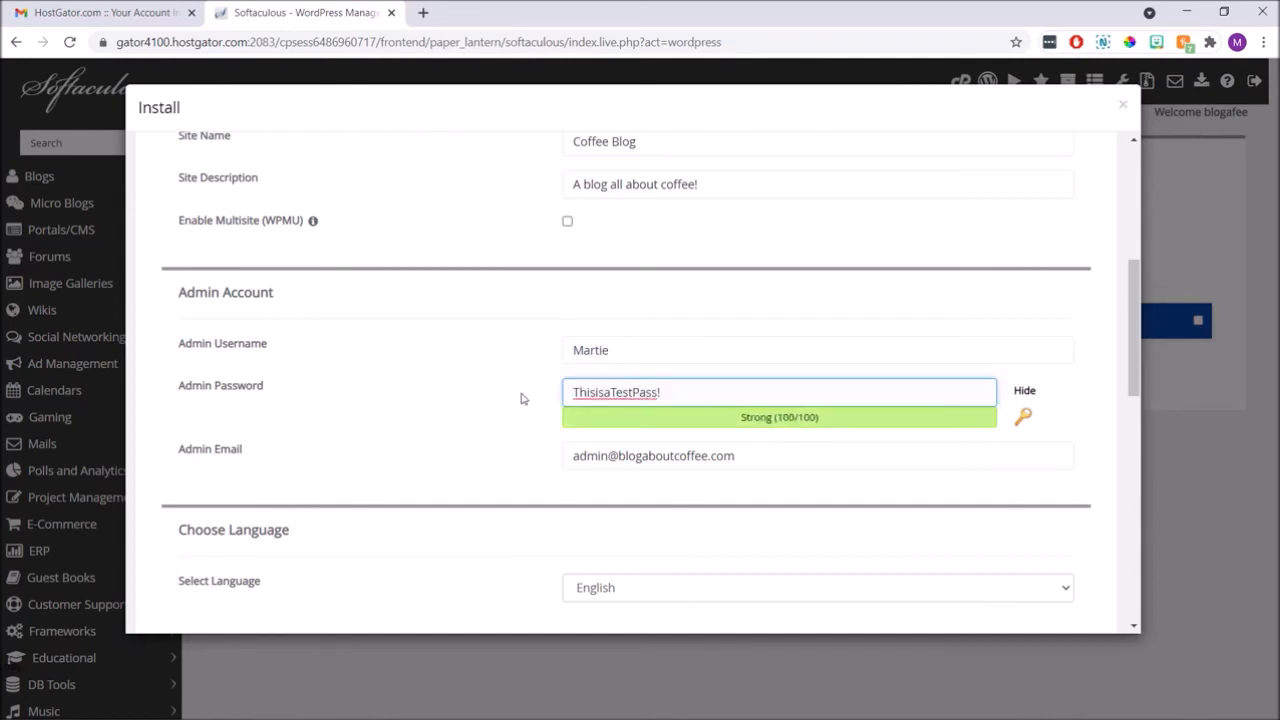
{"action": "left_click_drag", "start_coordinate": [734, 456], "coordinate": [538, 472]}
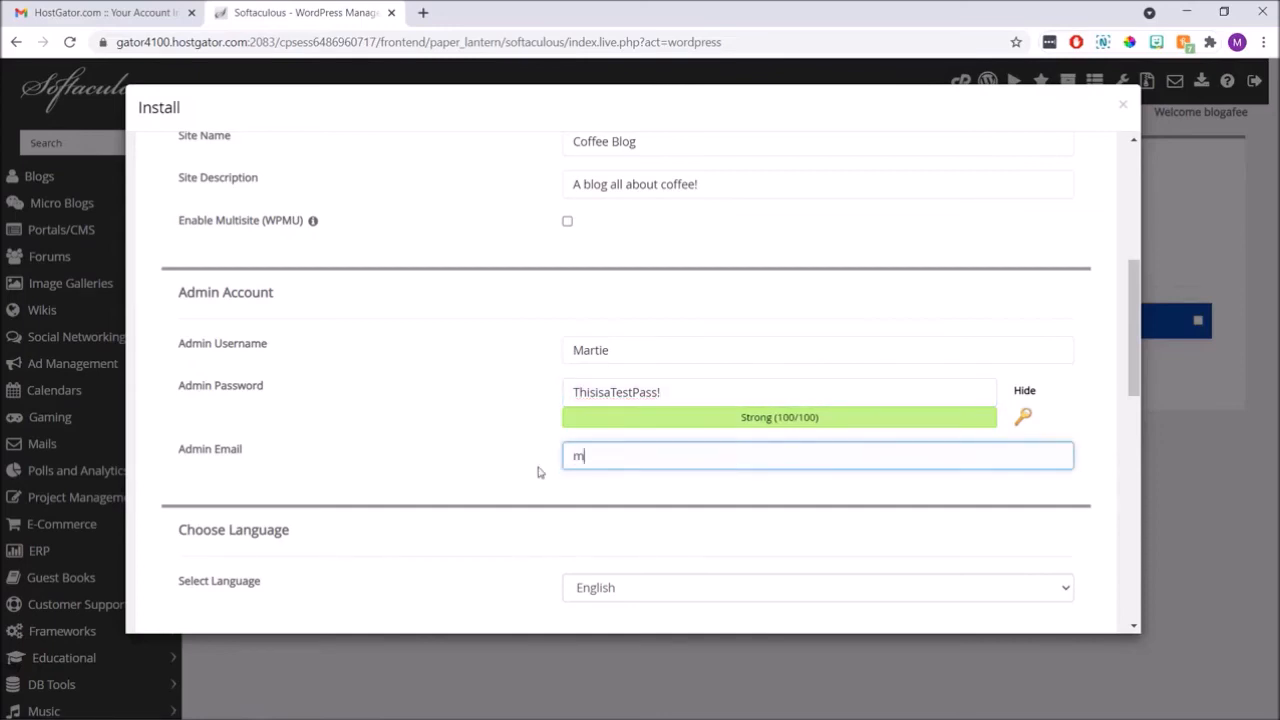
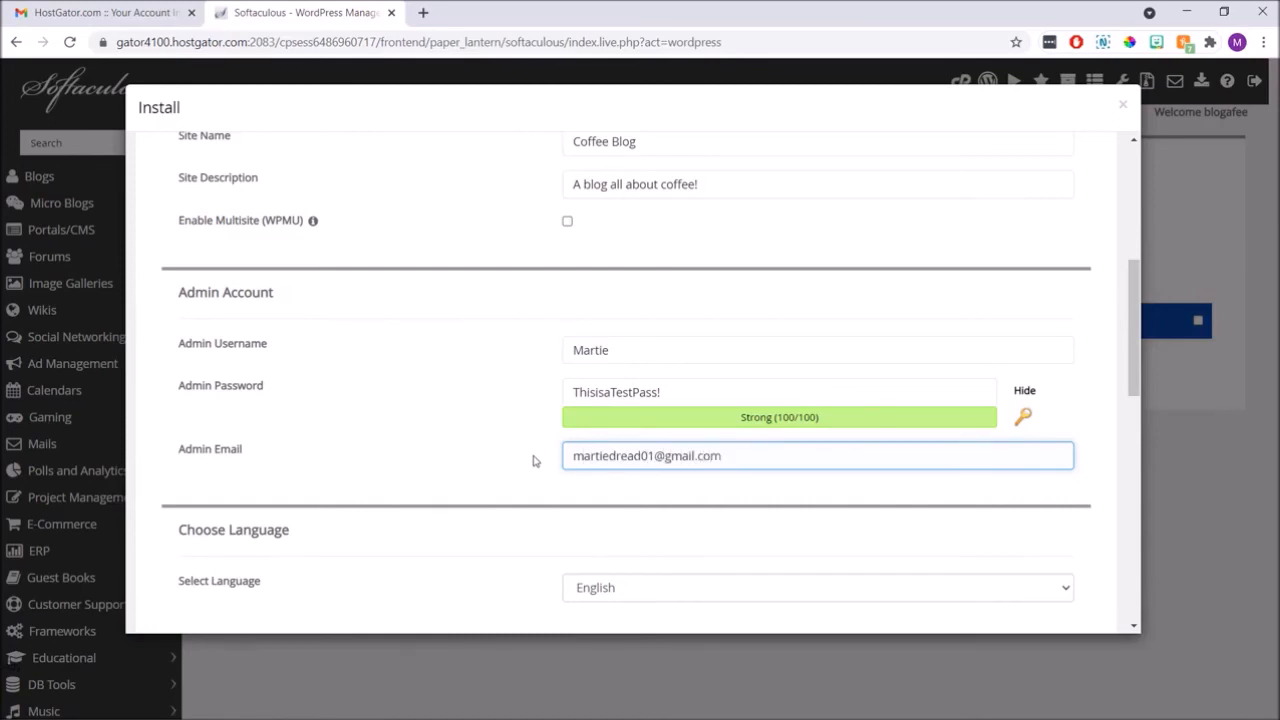
{"action": "left_click", "coordinate": [530, 452]}
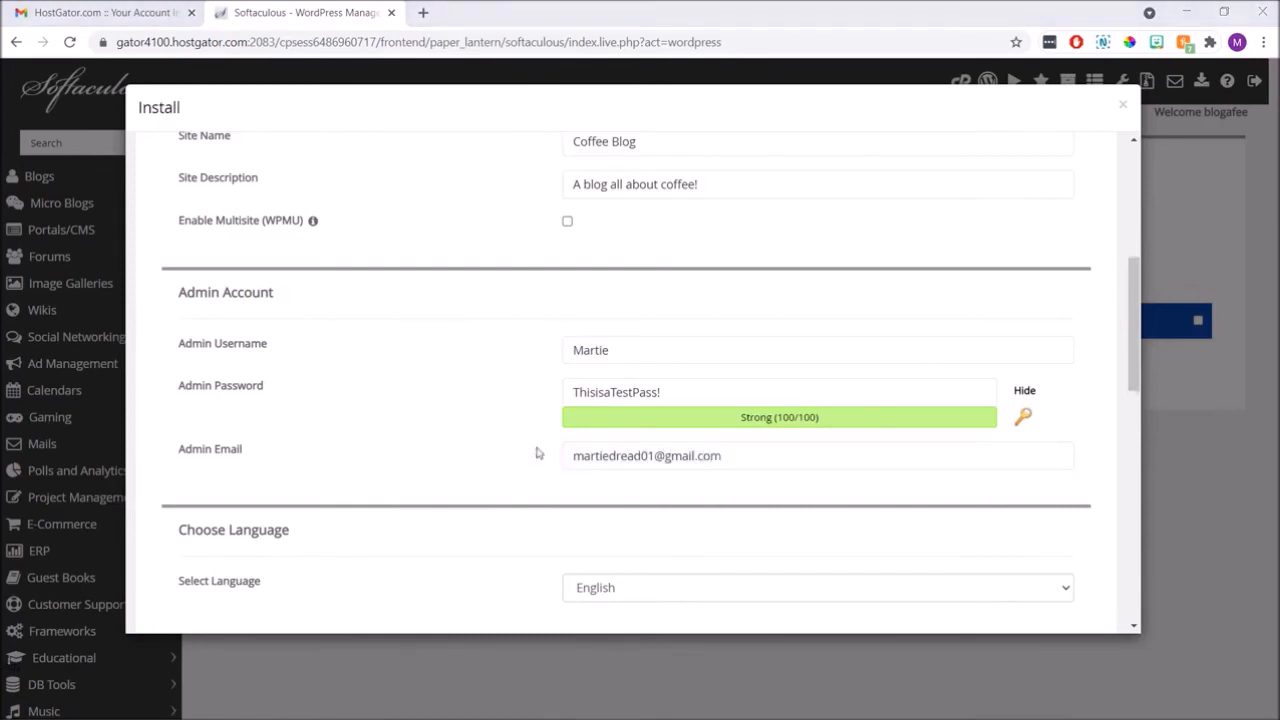
{"action": "scroll", "coordinate": [535, 454], "scroll_direction": "down", "scroll_amount": 2}
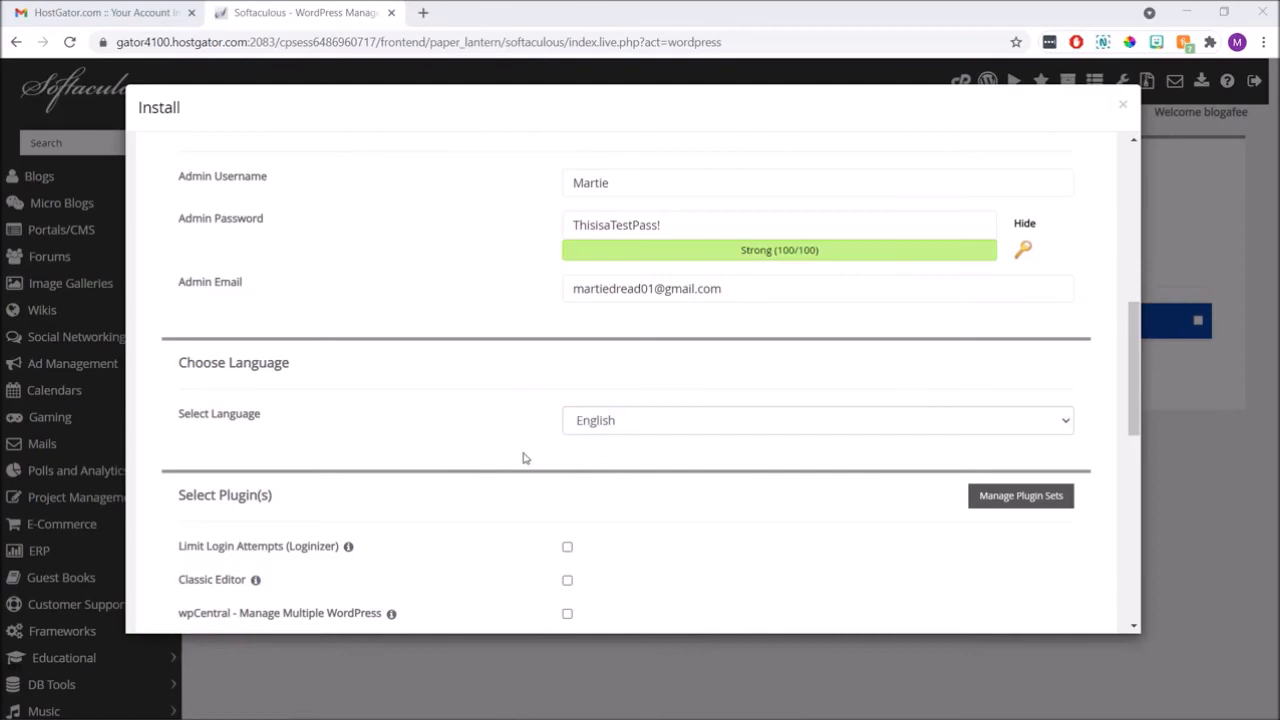
Step: Leave the plugin and theme choices at their defaults and run the WordPress installation
{"action": "scroll", "coordinate": [515, 437], "scroll_direction": "down", "scroll_amount": 2}
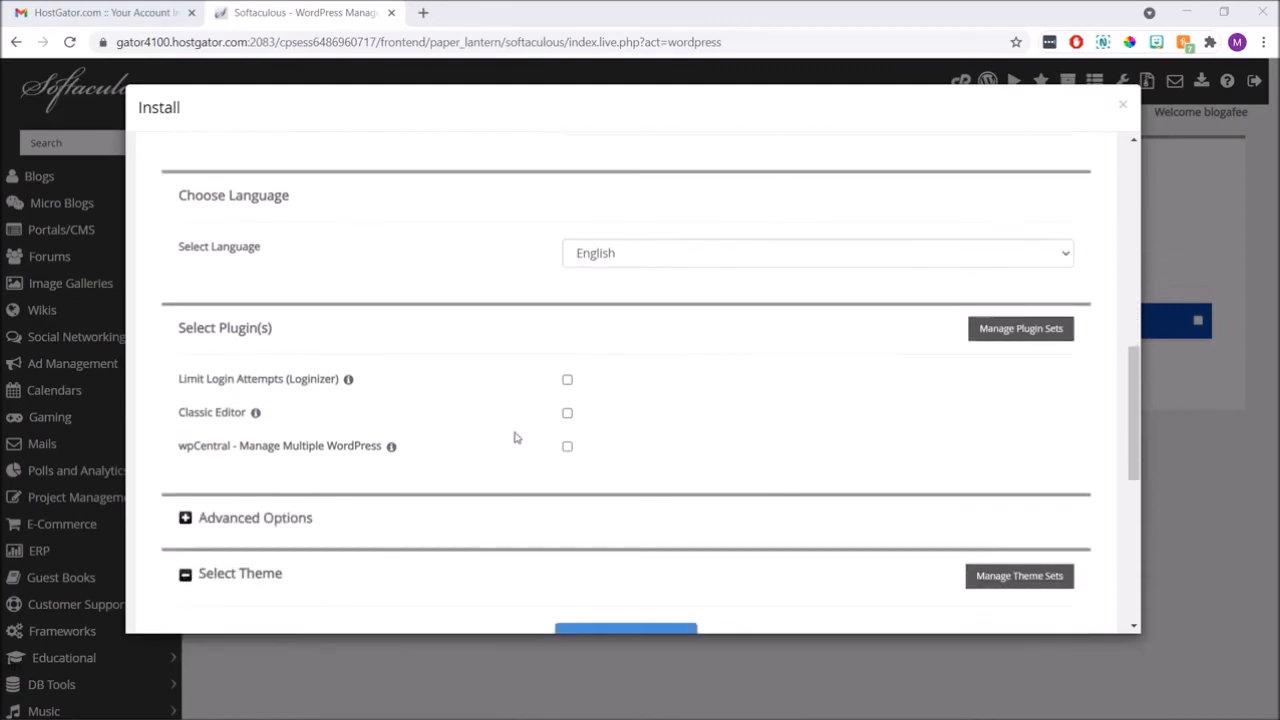
{"action": "scroll", "coordinate": [515, 437], "scroll_direction": "down", "scroll_amount": 2}
{"action": "scroll", "coordinate": [515, 437], "scroll_direction": "down", "scroll_amount": 3}
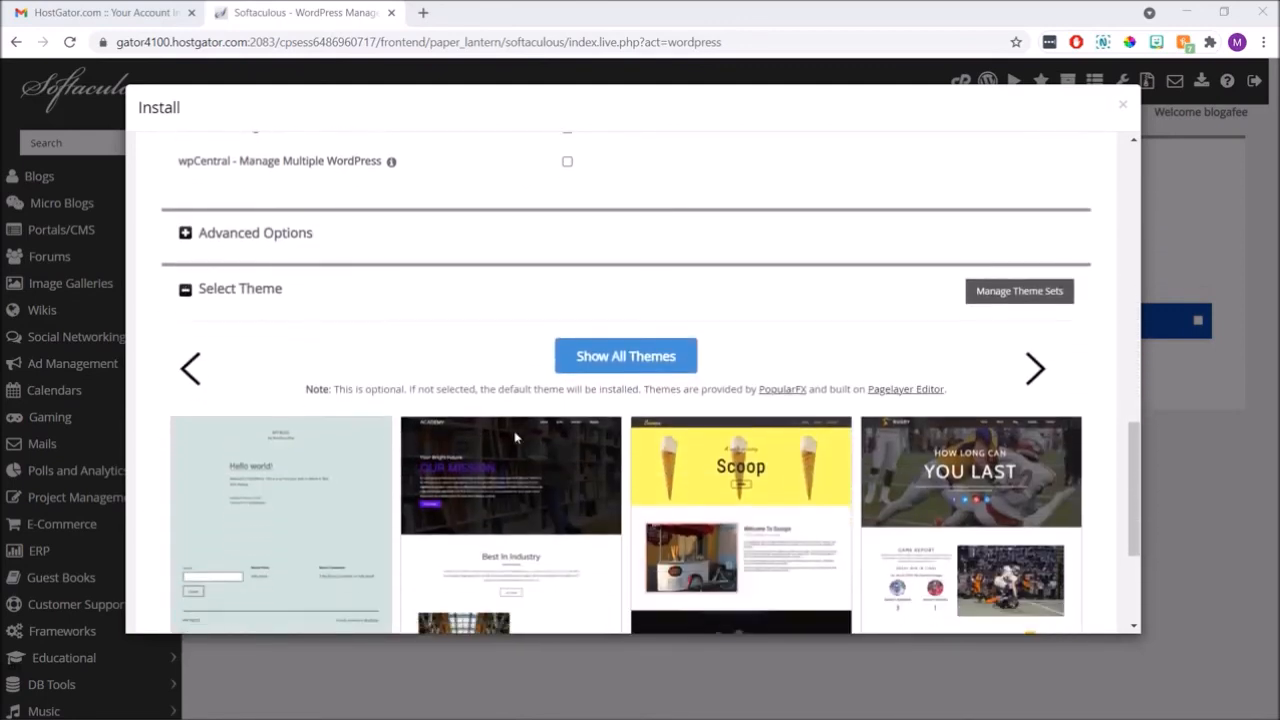
{"action": "scroll", "coordinate": [515, 437], "scroll_direction": "down", "scroll_amount": 1}
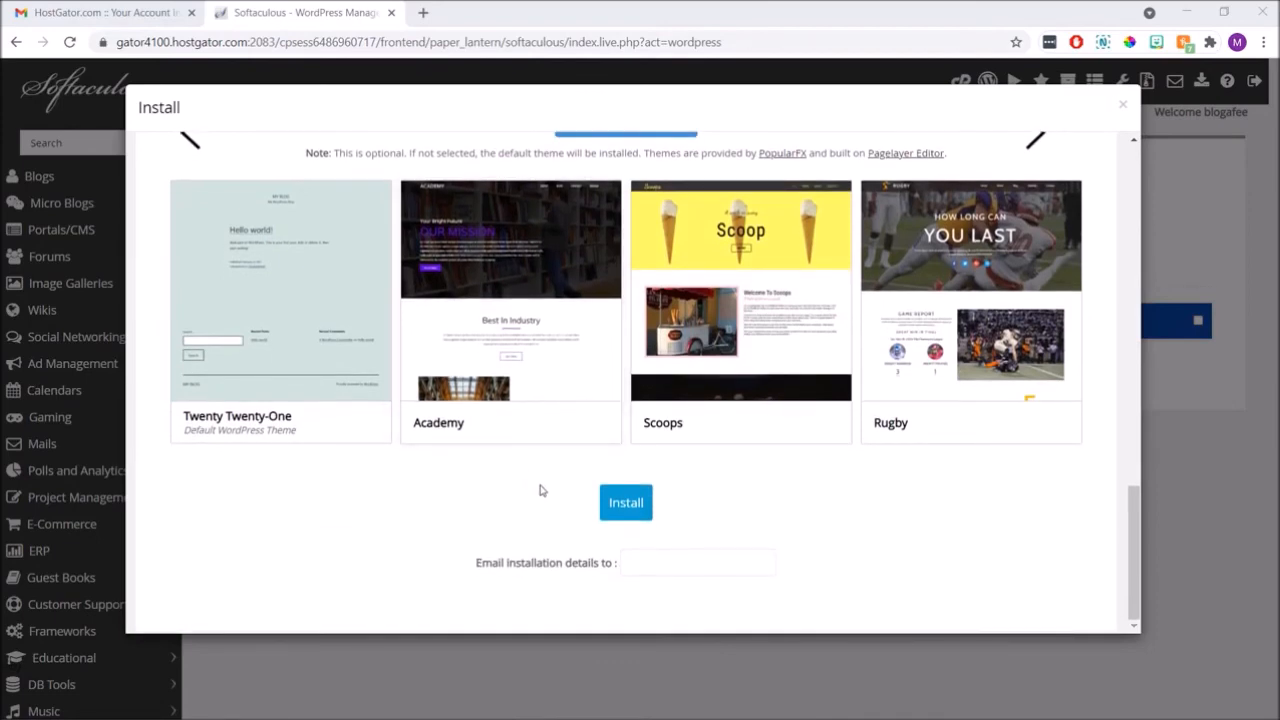
{"action": "scroll", "coordinate": [523, 463], "scroll_direction": "up", "scroll_amount": 5}
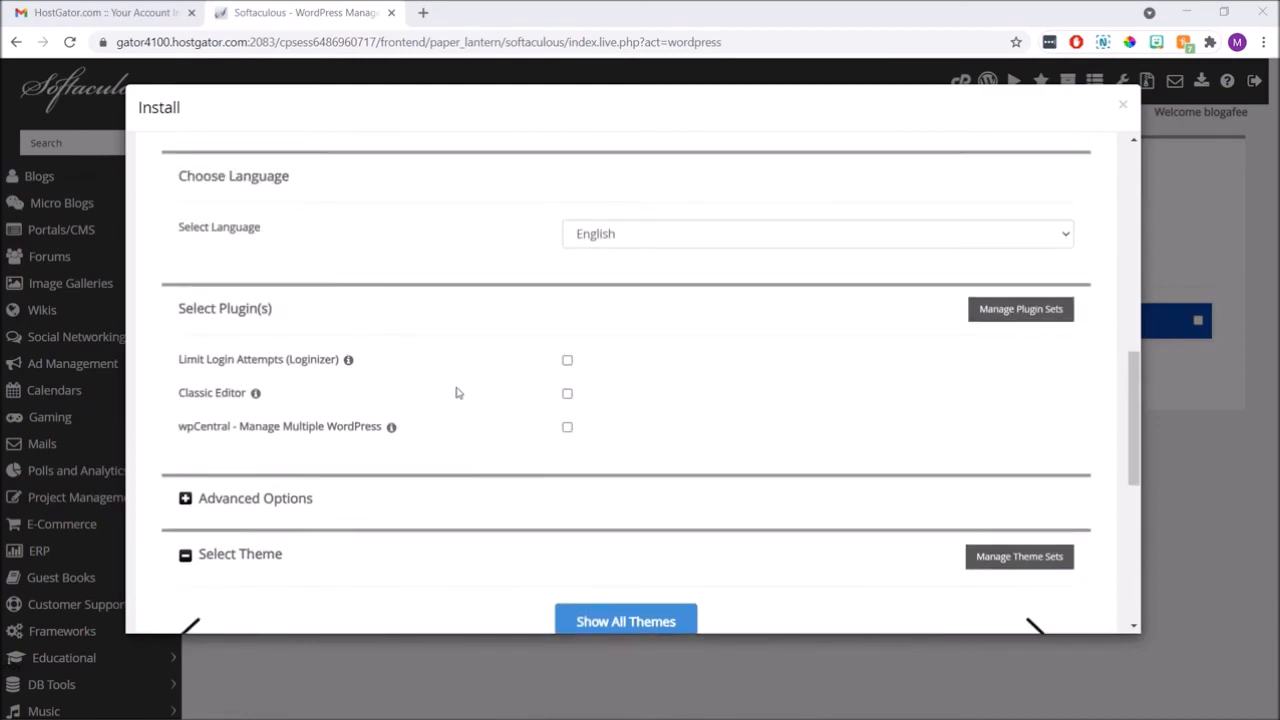
{"action": "scroll", "coordinate": [460, 406], "scroll_direction": "down", "scroll_amount": 4}
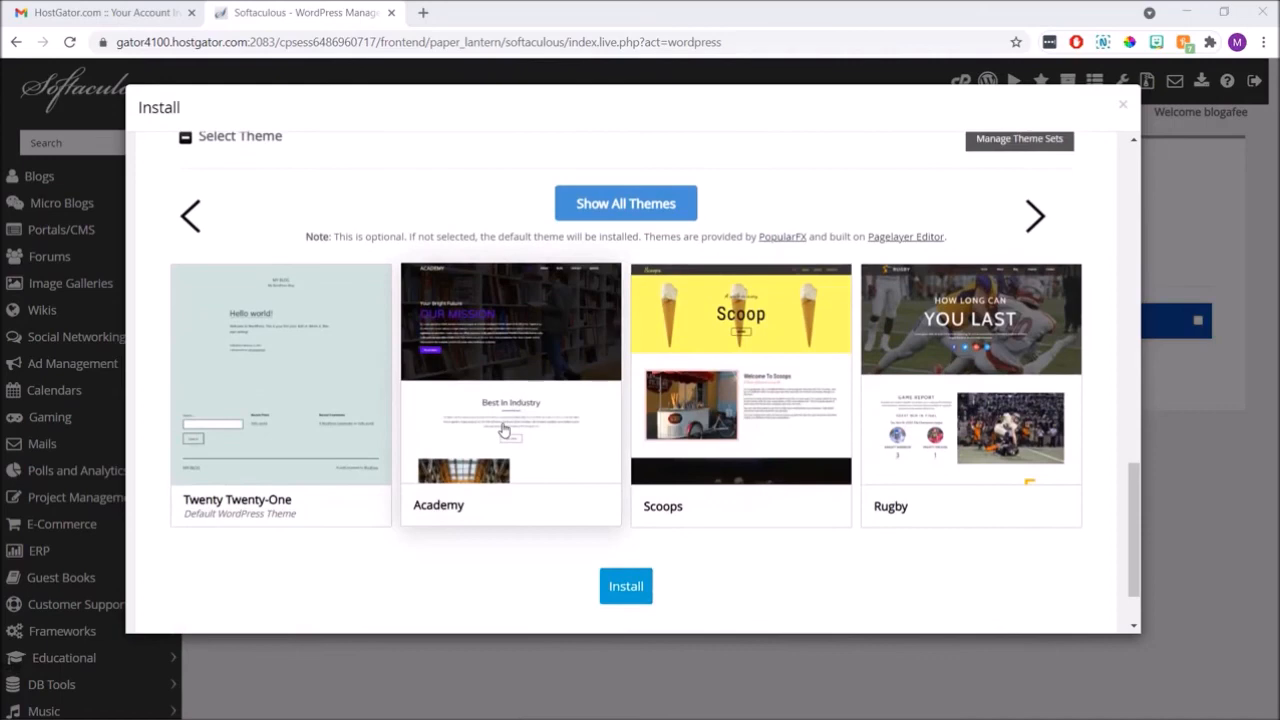
{"action": "scroll", "coordinate": [500, 425], "scroll_direction": "down", "scroll_amount": 1}
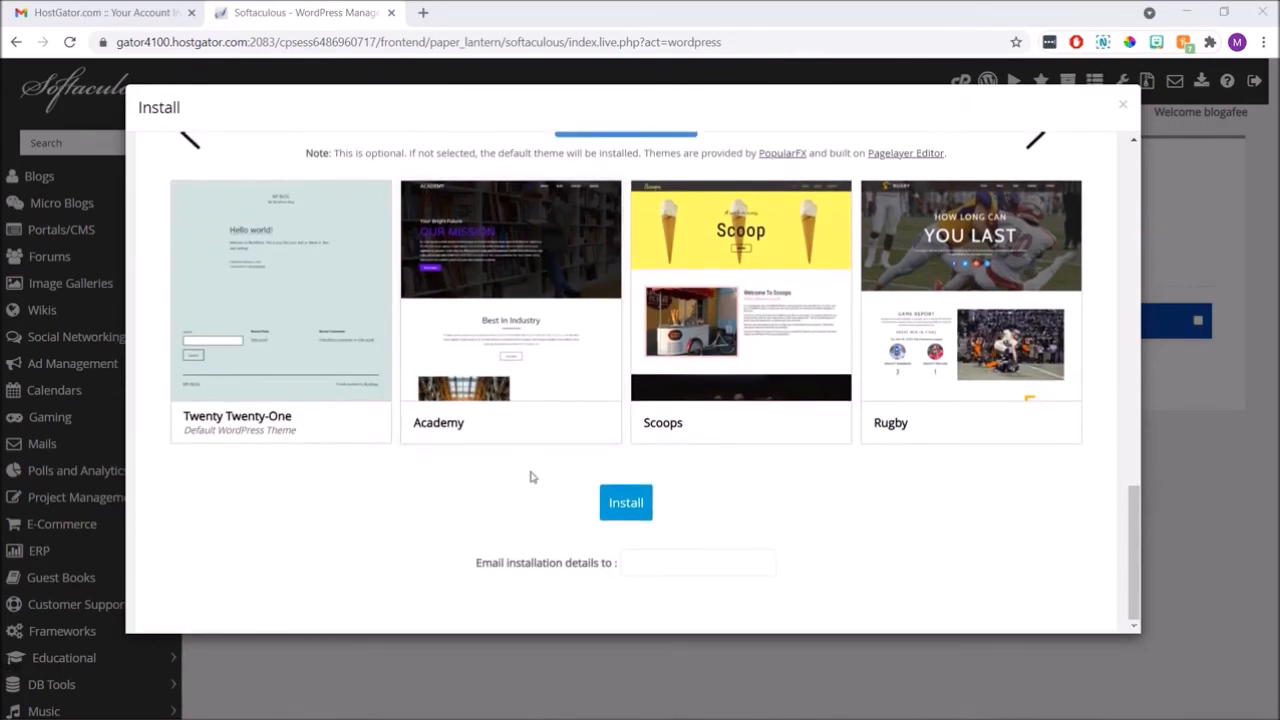
{"action": "left_click", "coordinate": [625, 502]}
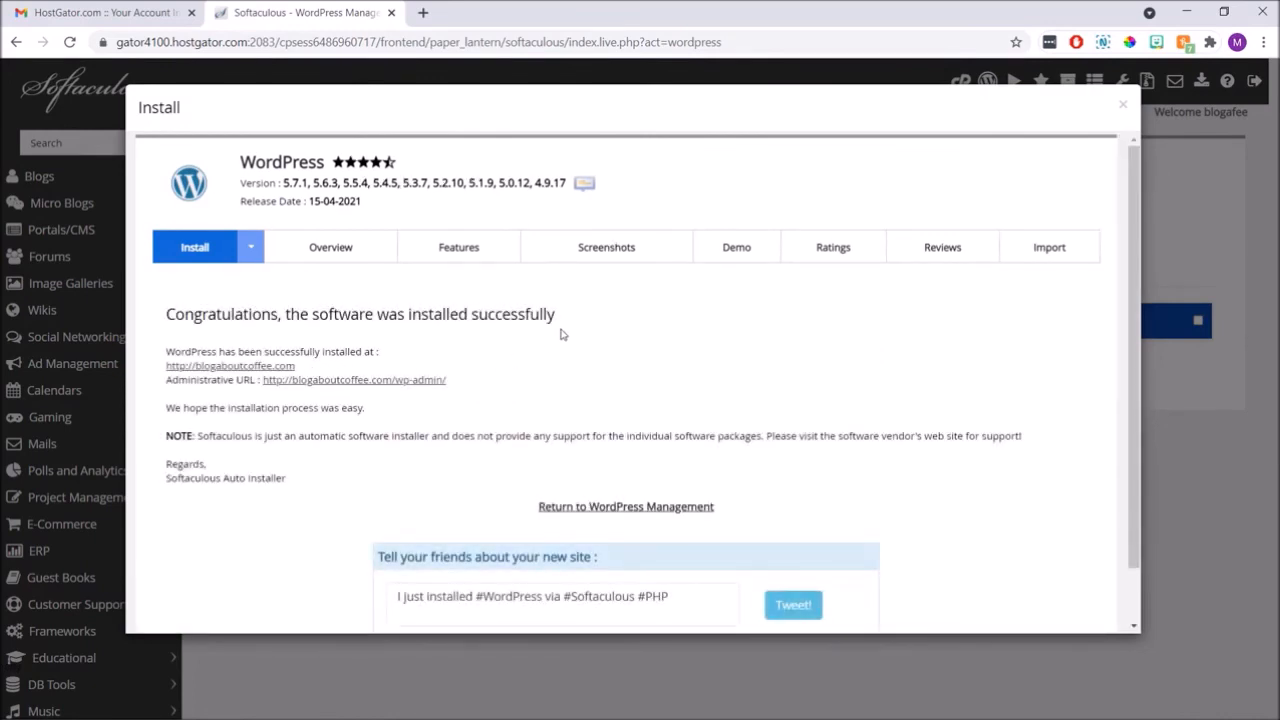
Step: Open the blogaboutcoffee.com/wp-admin/ link from the install success page
{"action": "left_click_drag", "start_coordinate": [550, 313], "coordinate": [155, 335]}
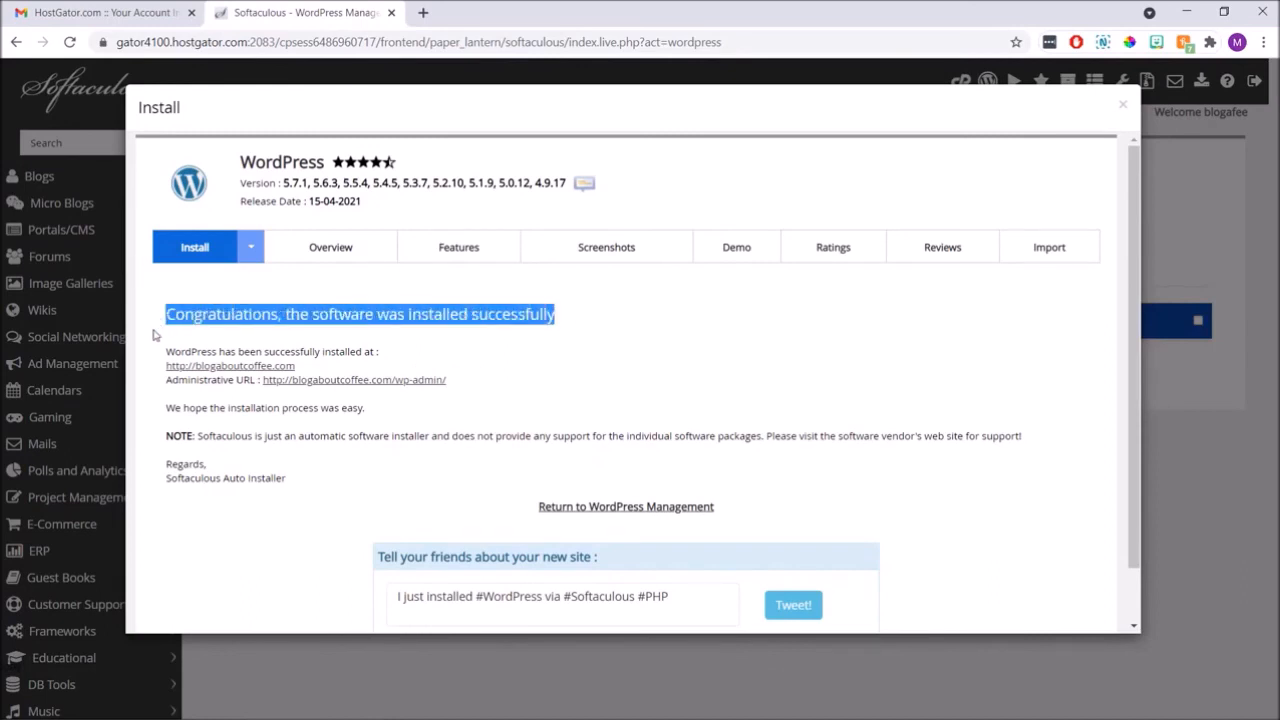
{"action": "left_click", "coordinate": [155, 335]}
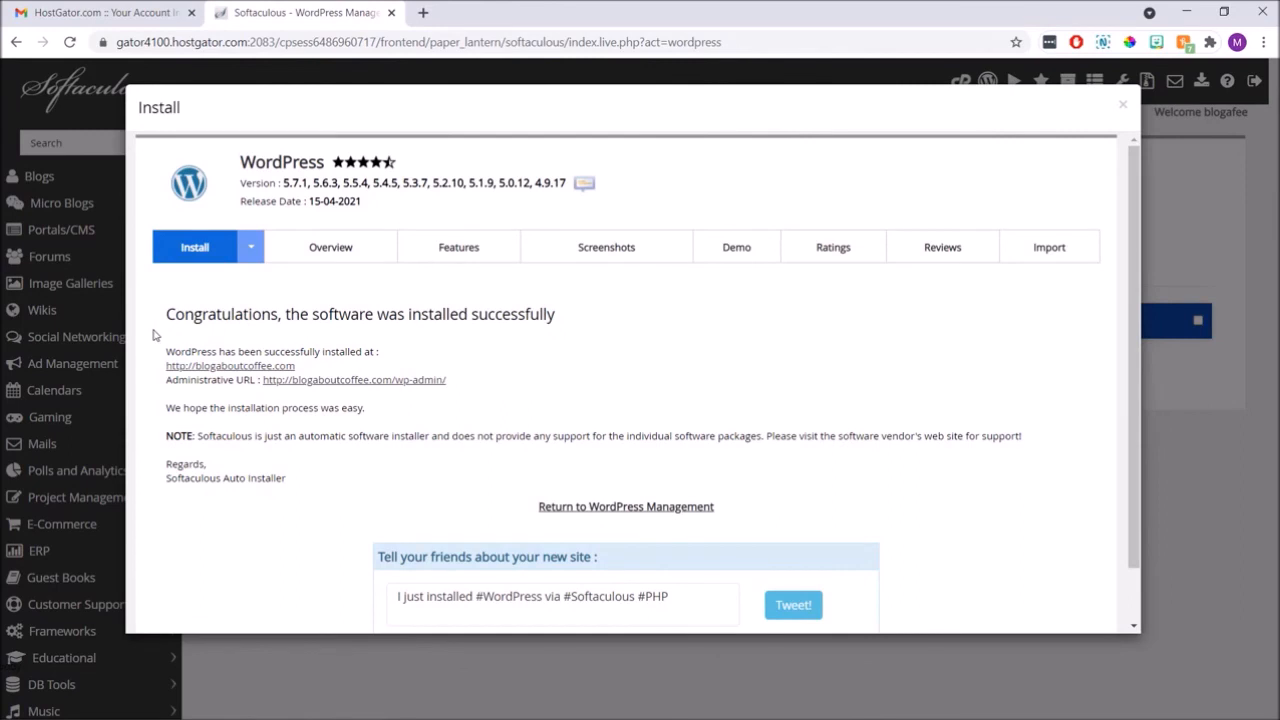
{"action": "left_click", "coordinate": [296, 386]}
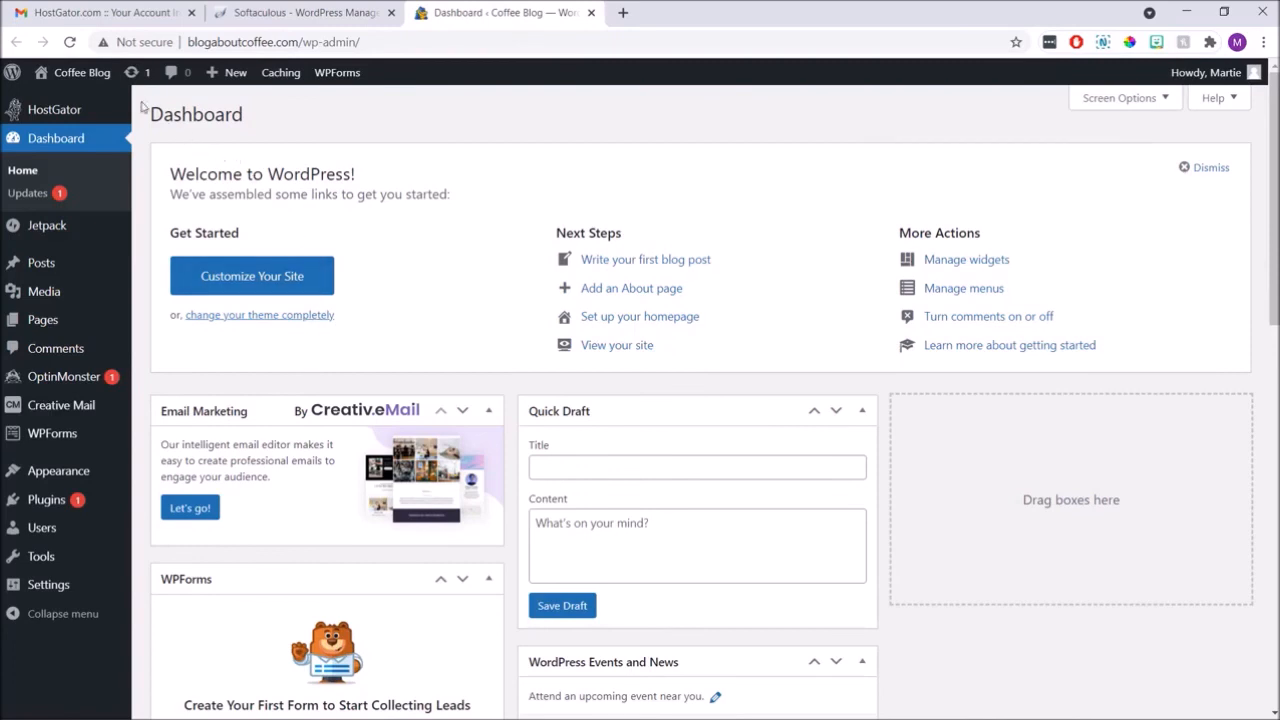
{"action": "left_click", "coordinate": [89, 76]}
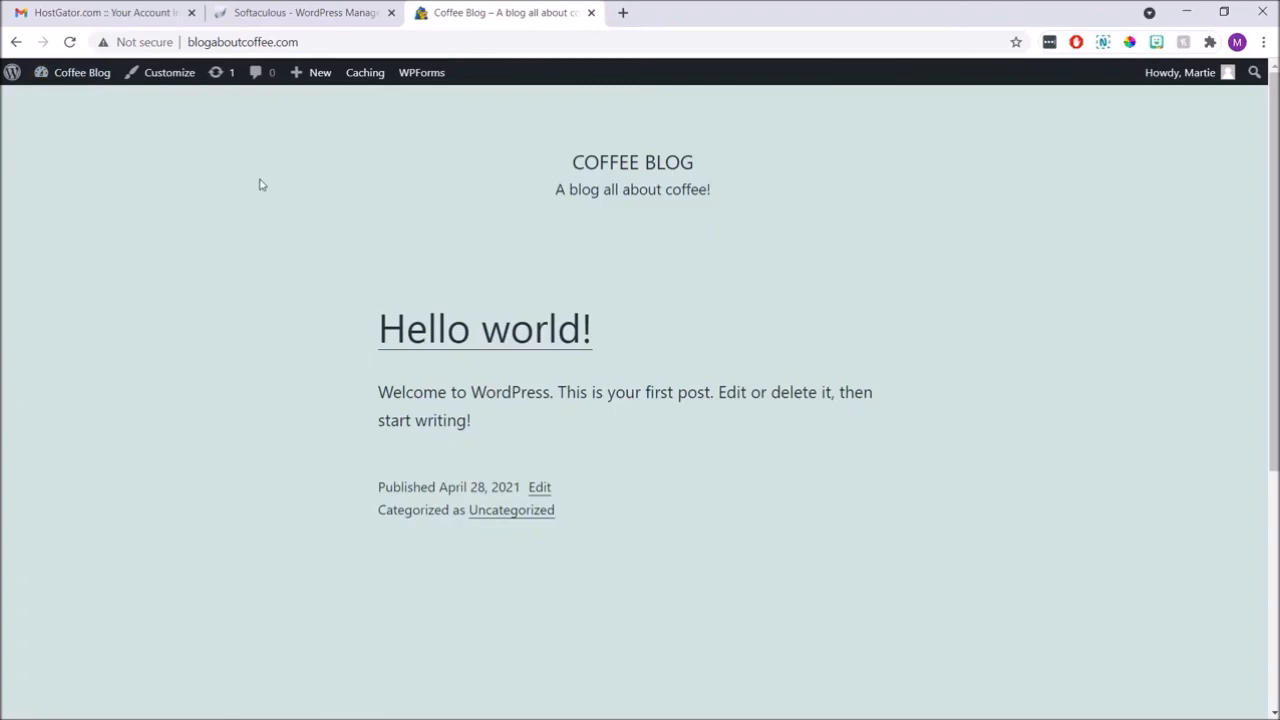
{"action": "scroll", "coordinate": [259, 184], "scroll_direction": "down", "scroll_amount": 4}
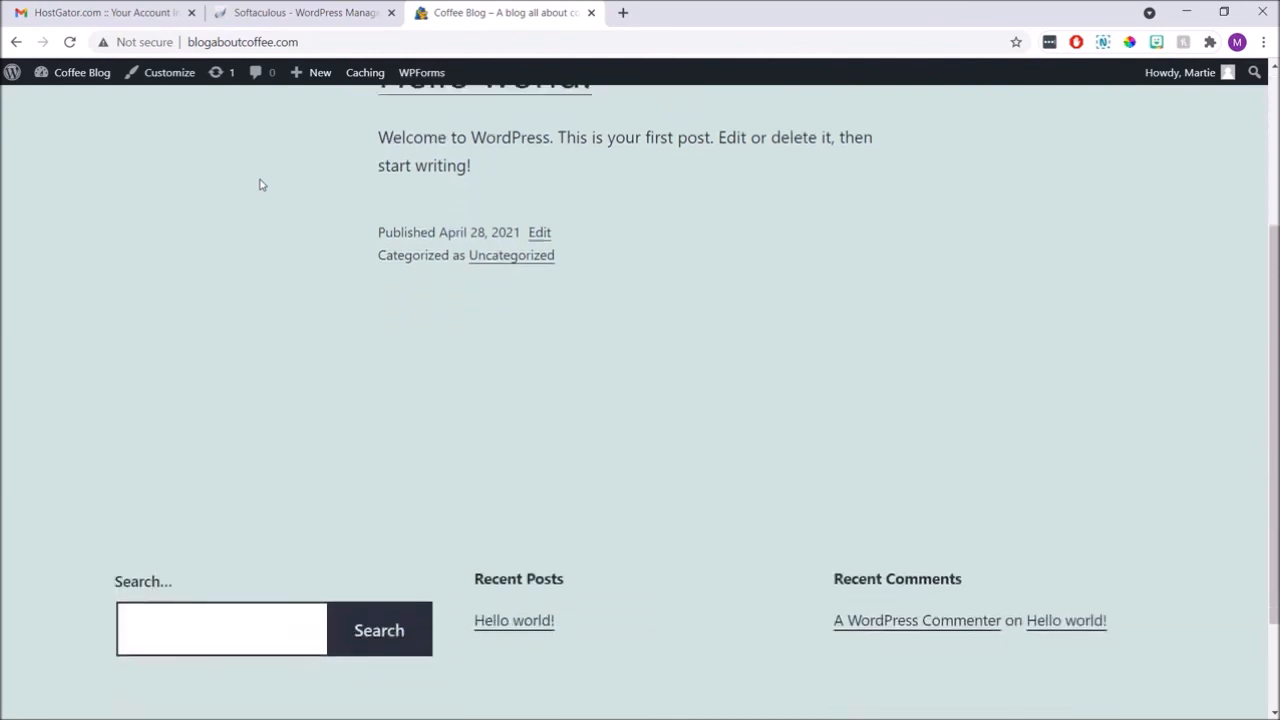
{"action": "scroll", "coordinate": [263, 186], "scroll_direction": "up", "scroll_amount": 4}
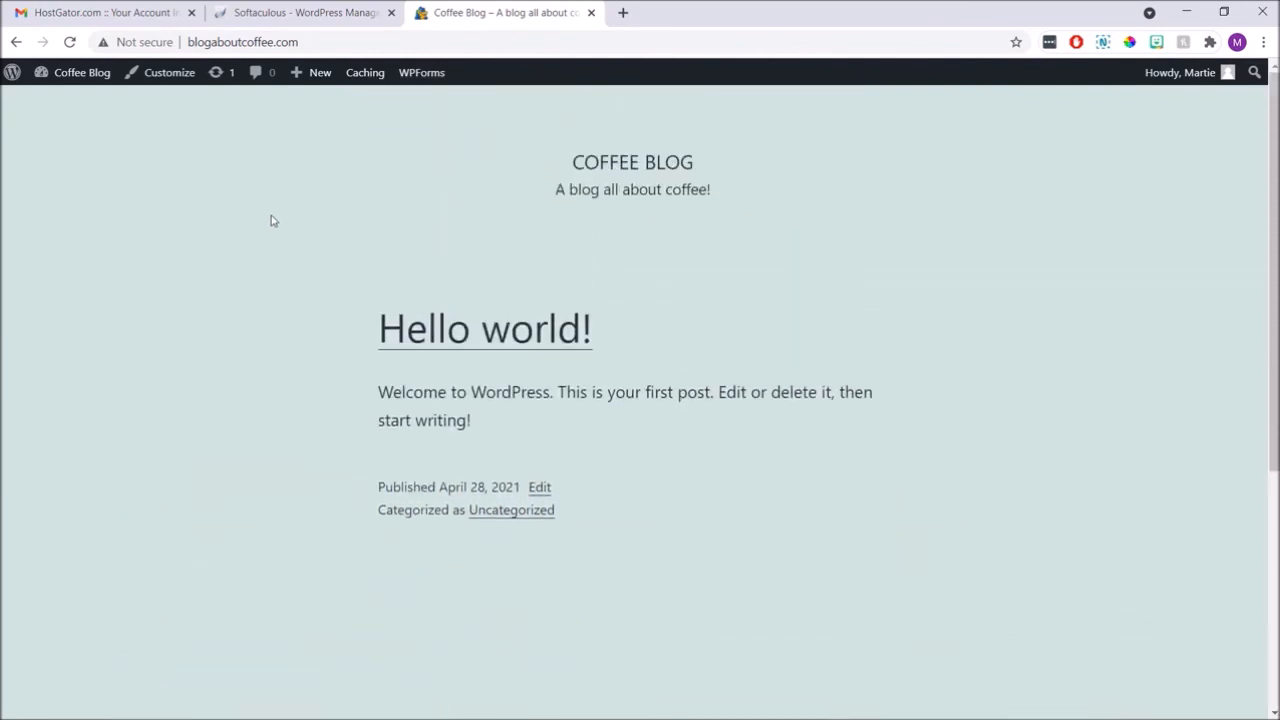
{"action": "left_click", "coordinate": [408, 340]}
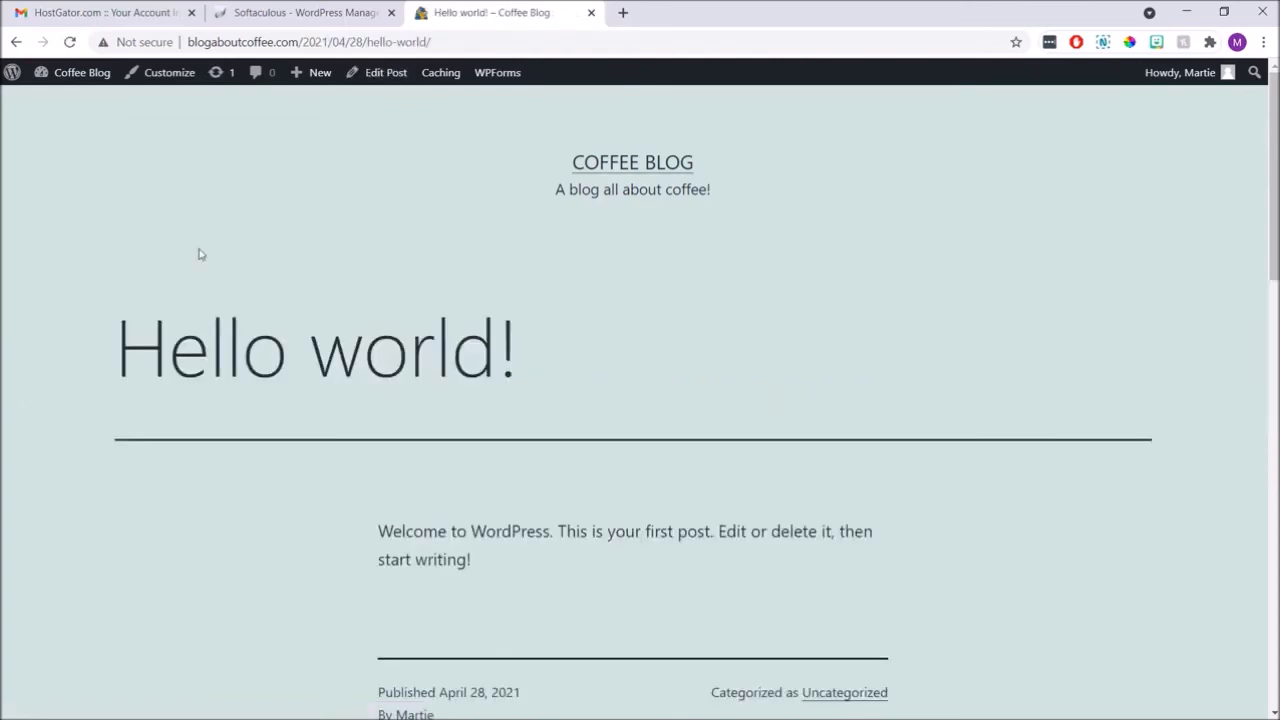
{"action": "scroll", "coordinate": [199, 254], "scroll_direction": "down", "scroll_amount": 7}
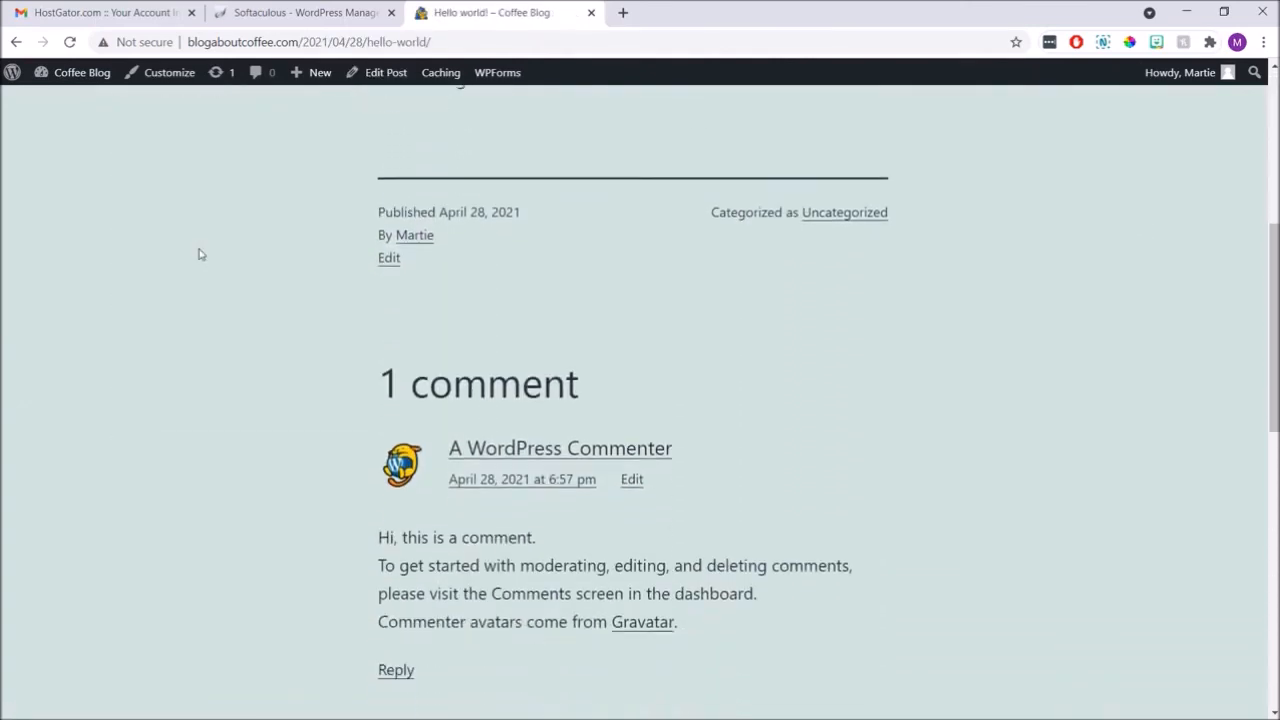
{"action": "scroll", "coordinate": [199, 254], "scroll_direction": "down", "scroll_amount": 5}
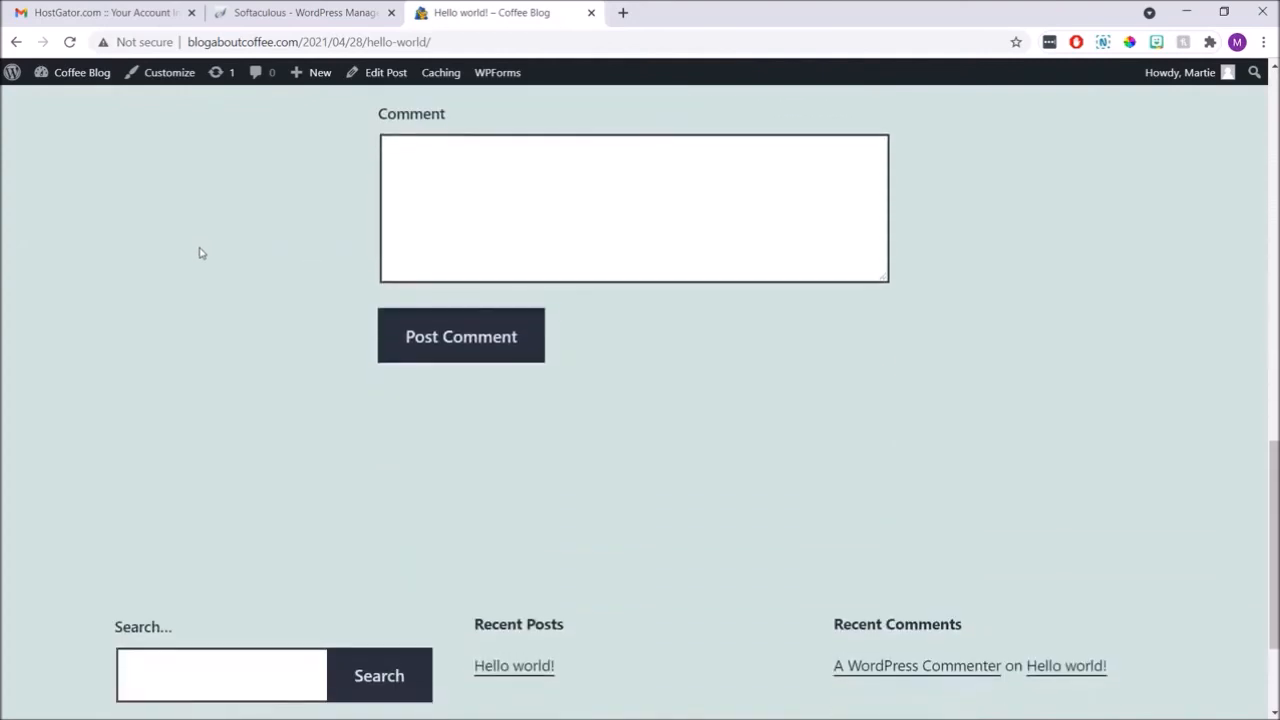
{"action": "scroll", "coordinate": [199, 254], "scroll_direction": "up", "scroll_amount": 1}
{"action": "scroll", "coordinate": [199, 254], "scroll_direction": "up", "scroll_amount": 10}
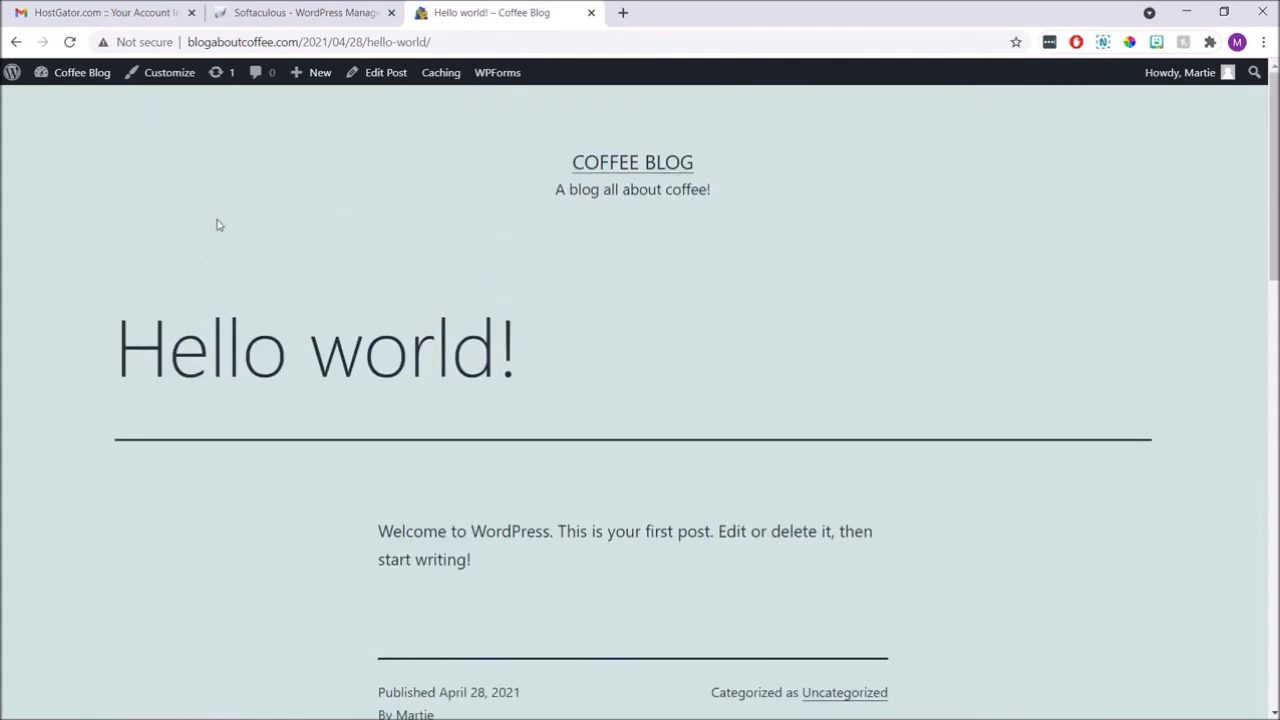
{"action": "left_click", "coordinate": [91, 84]}
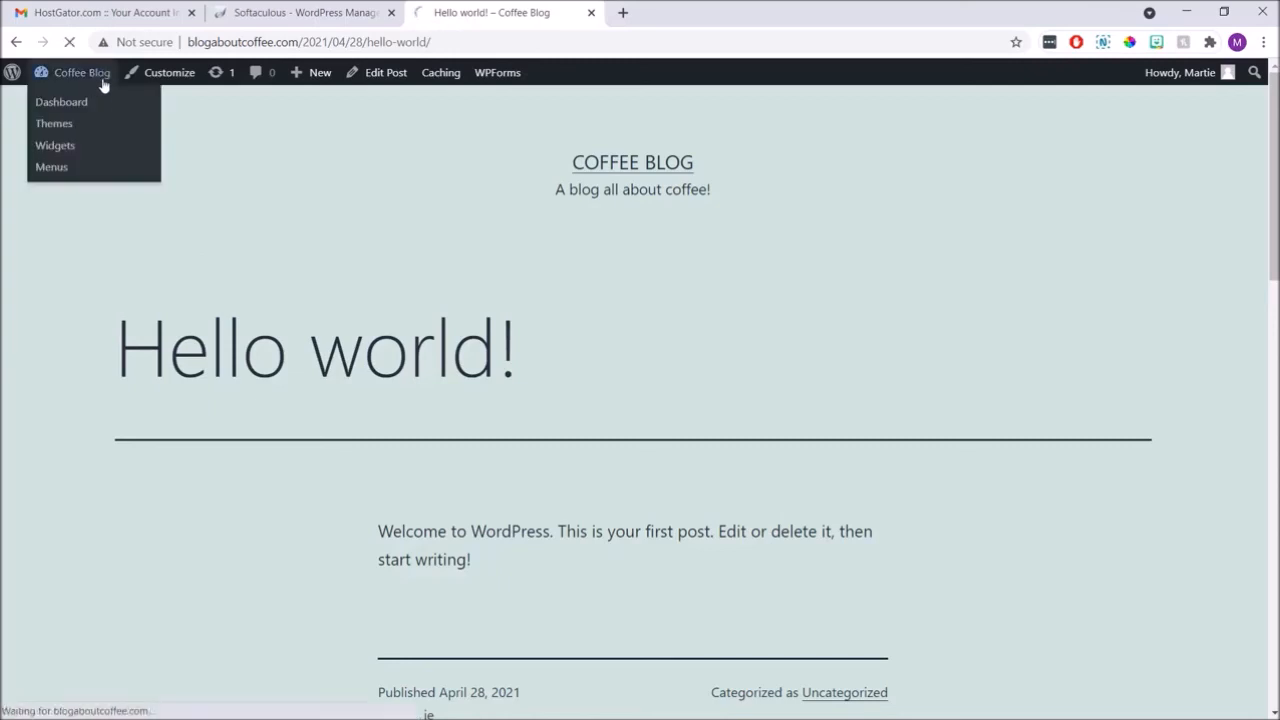